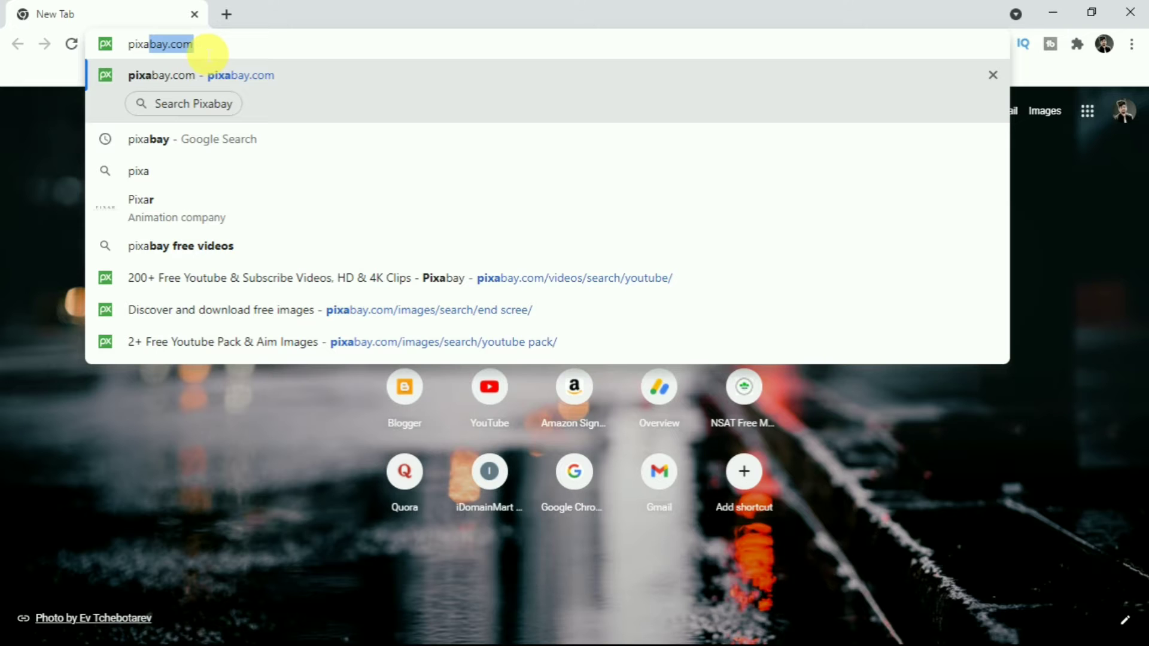
- Search Google for pixabay and open the Pixabay website from the results
text(bay)
key(Delete)
key(Return)
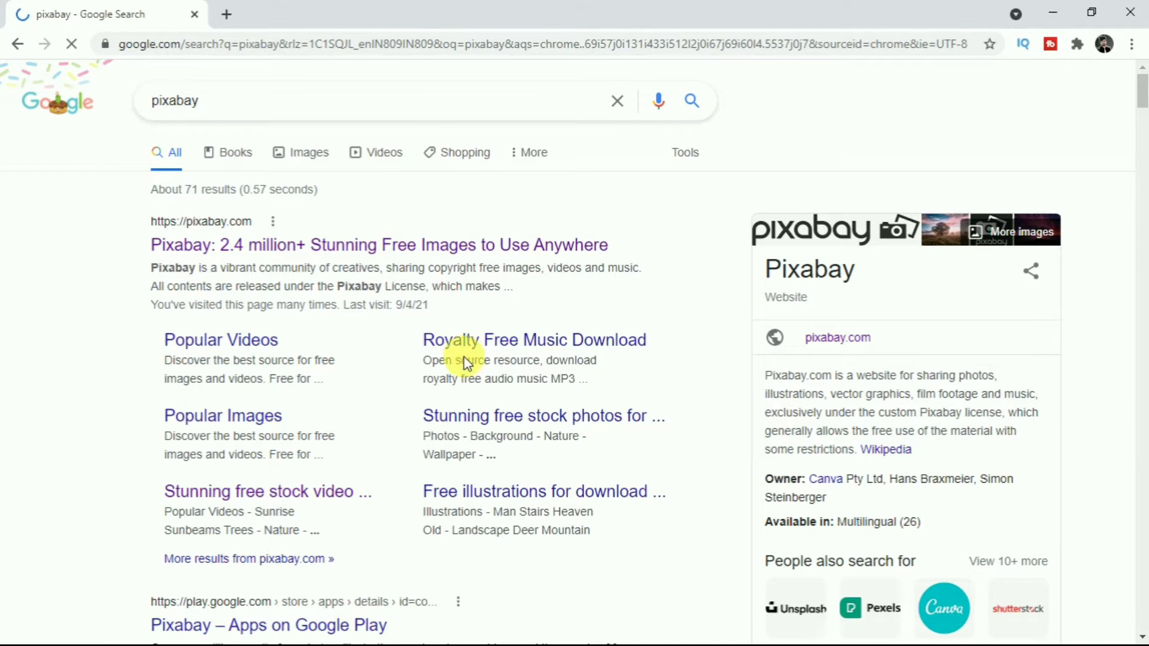
click(341, 252)
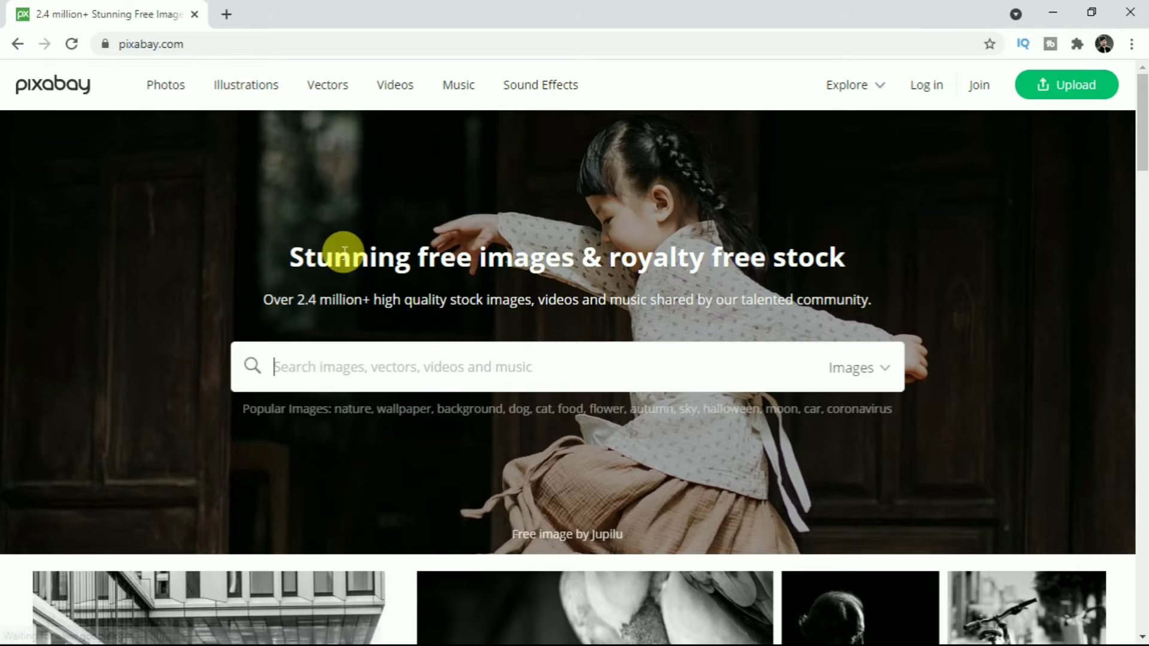
- Restrict the Pixabay search to videos and search for "youtube end screen"
scroll(344, 251, down, 12)
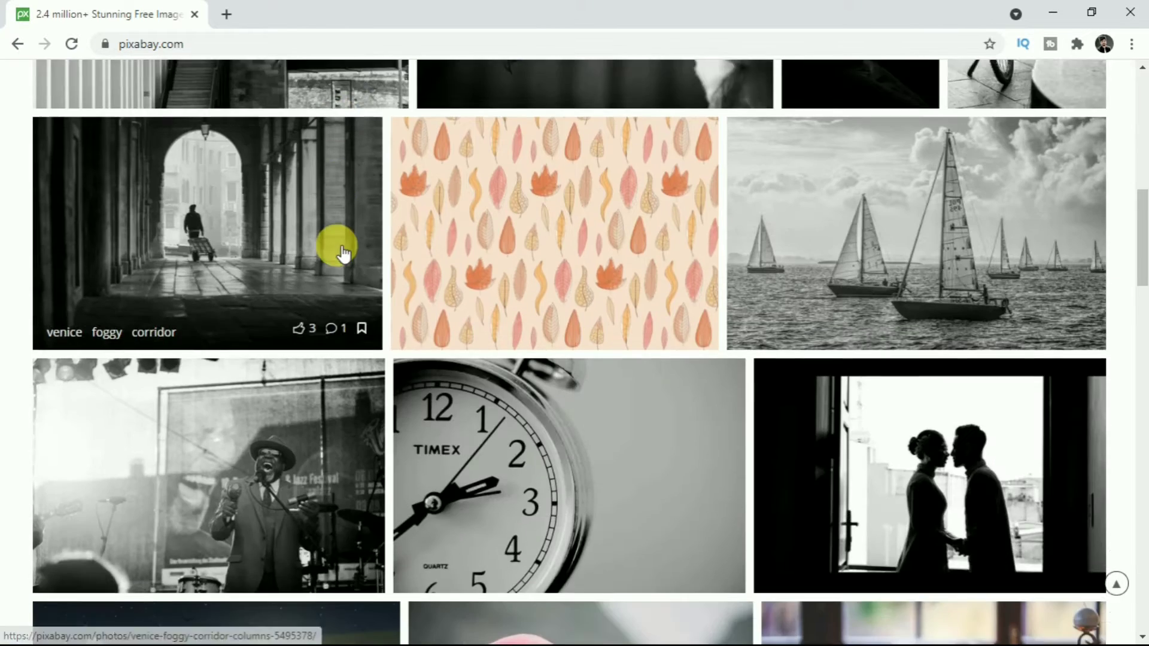
scroll(341, 252, down, 6)
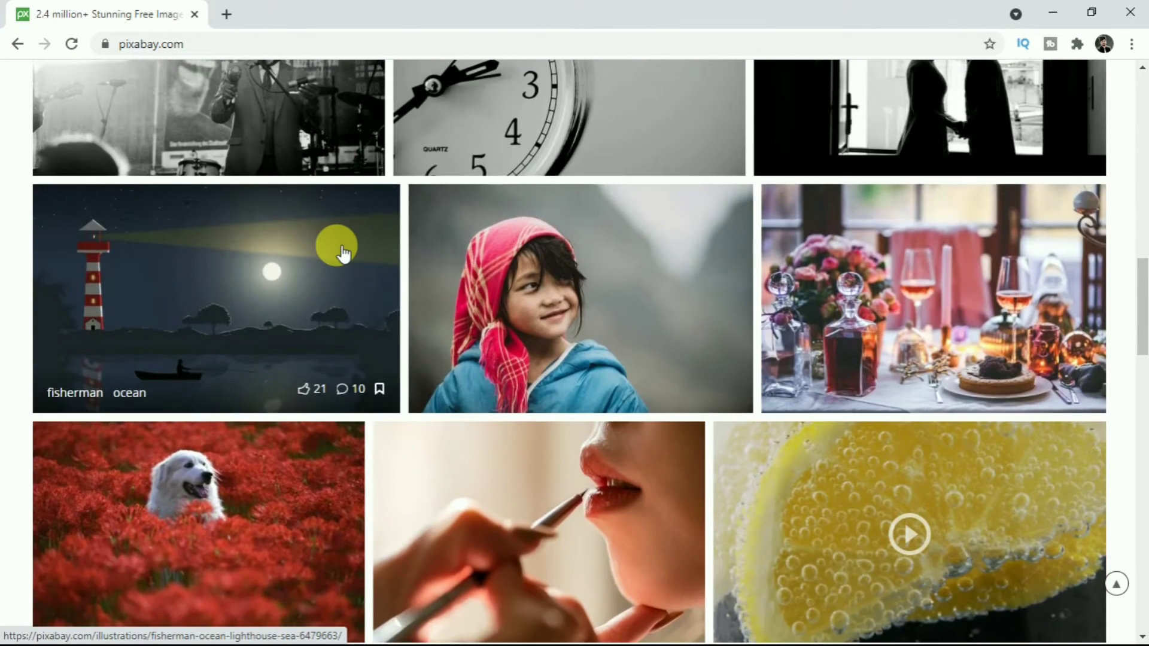
scroll(342, 252, up, 2)
scroll(342, 253, up, 15)
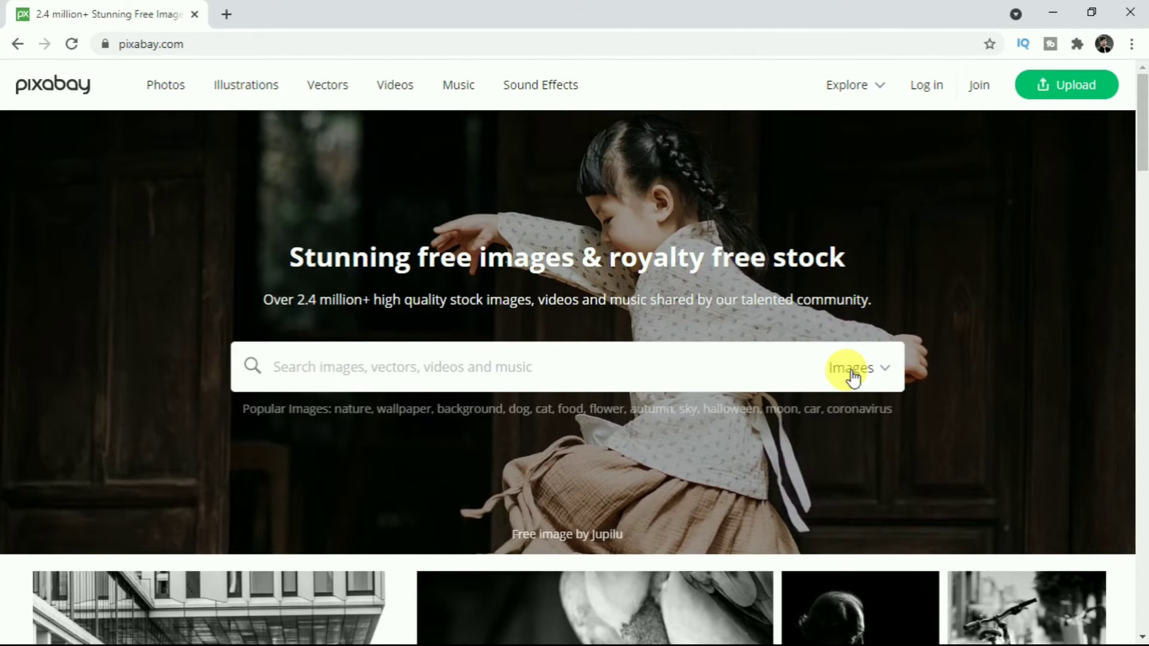
click(853, 374)
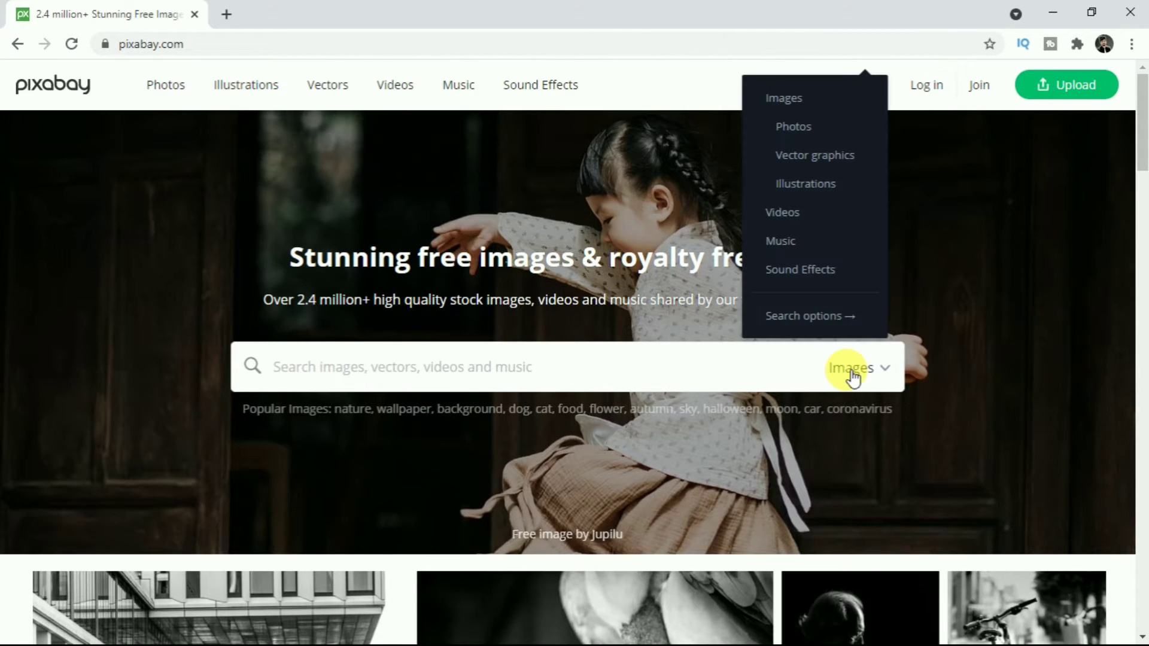
click(807, 220)
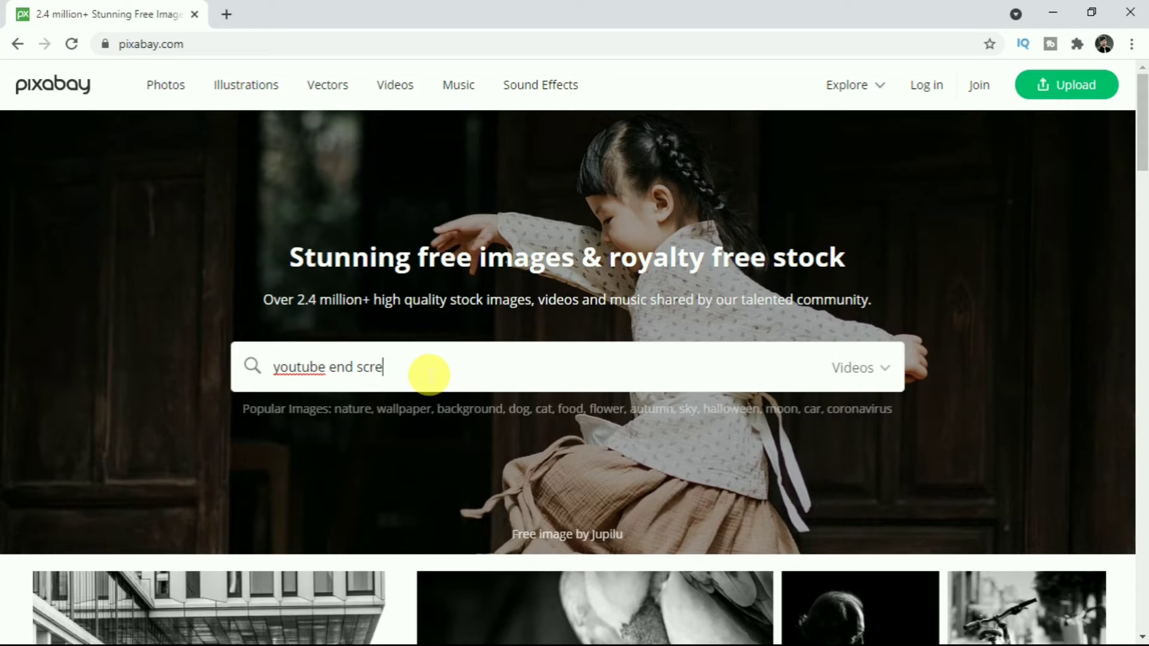
key(Return)
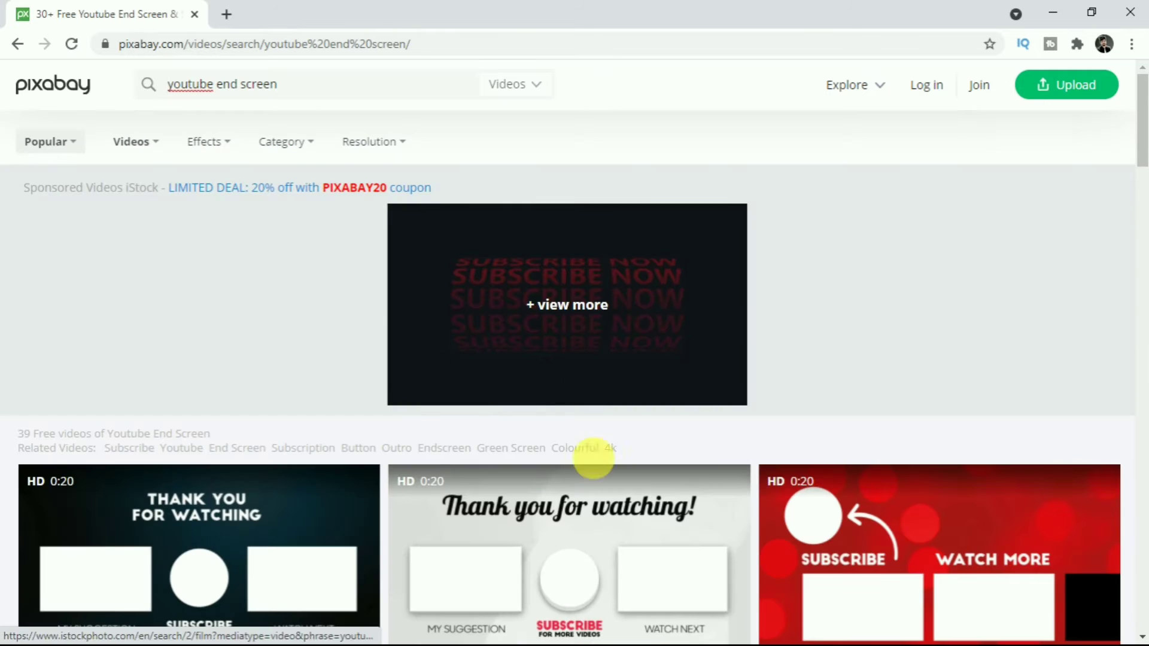
- Browse the end screen video results and open the black "Thanks for watching" template with two video frames
scroll(333, 379, down, 1)
scroll(334, 379, down, 10)
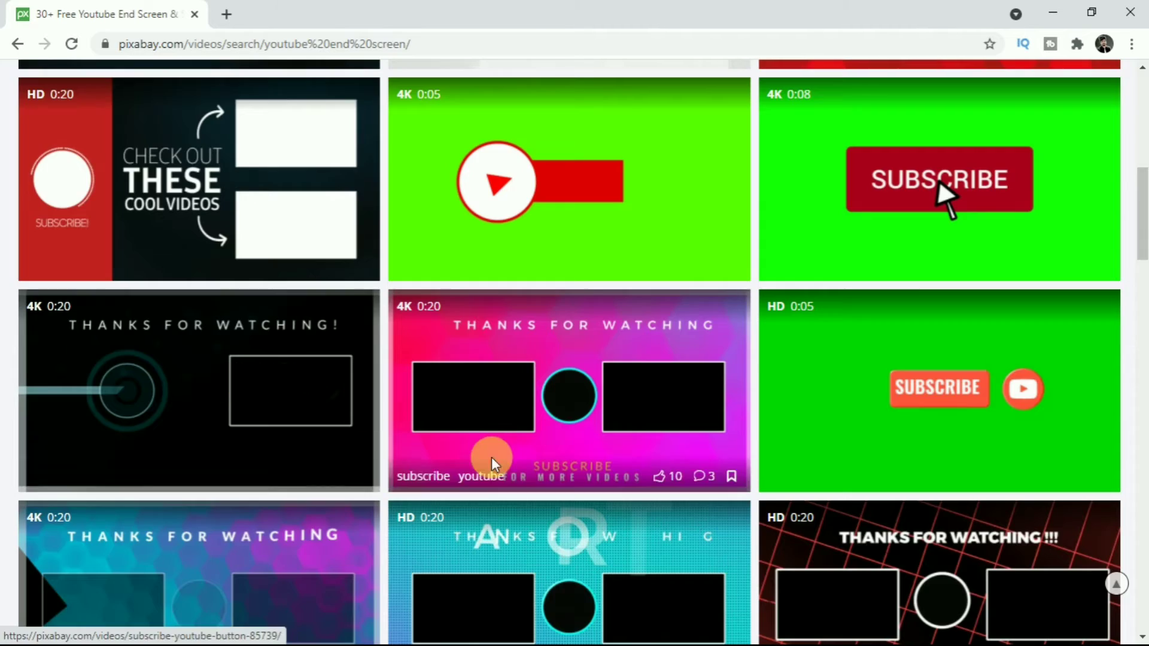
scroll(492, 458, down, 11)
scroll(496, 464, down, 16)
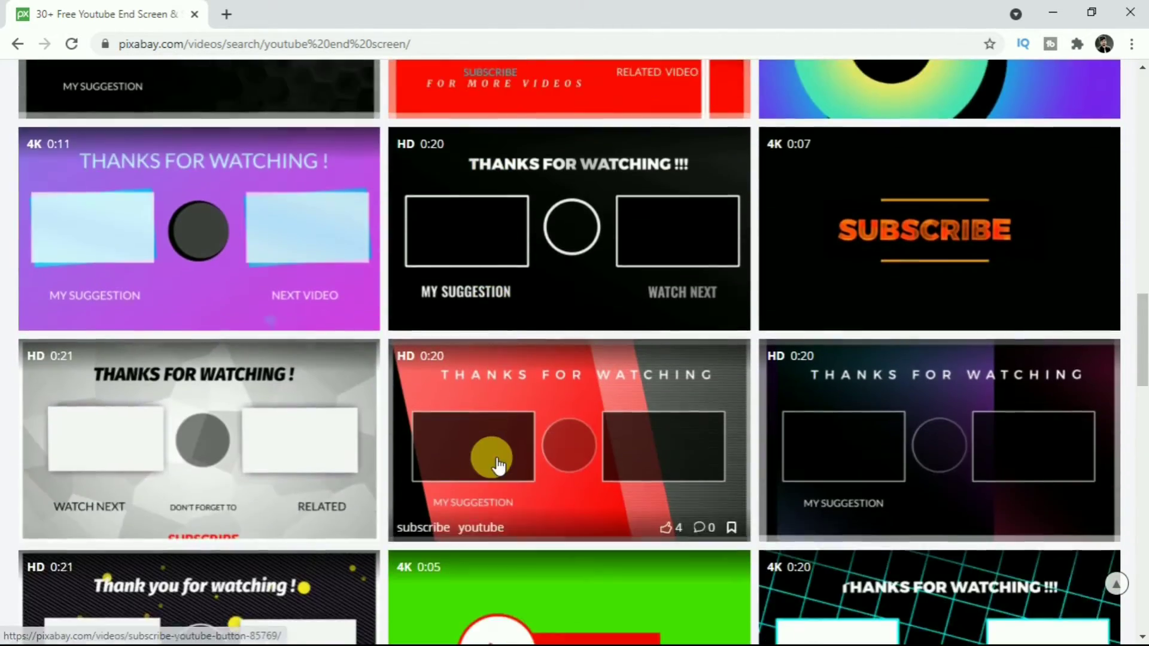
scroll(496, 465, up, 12)
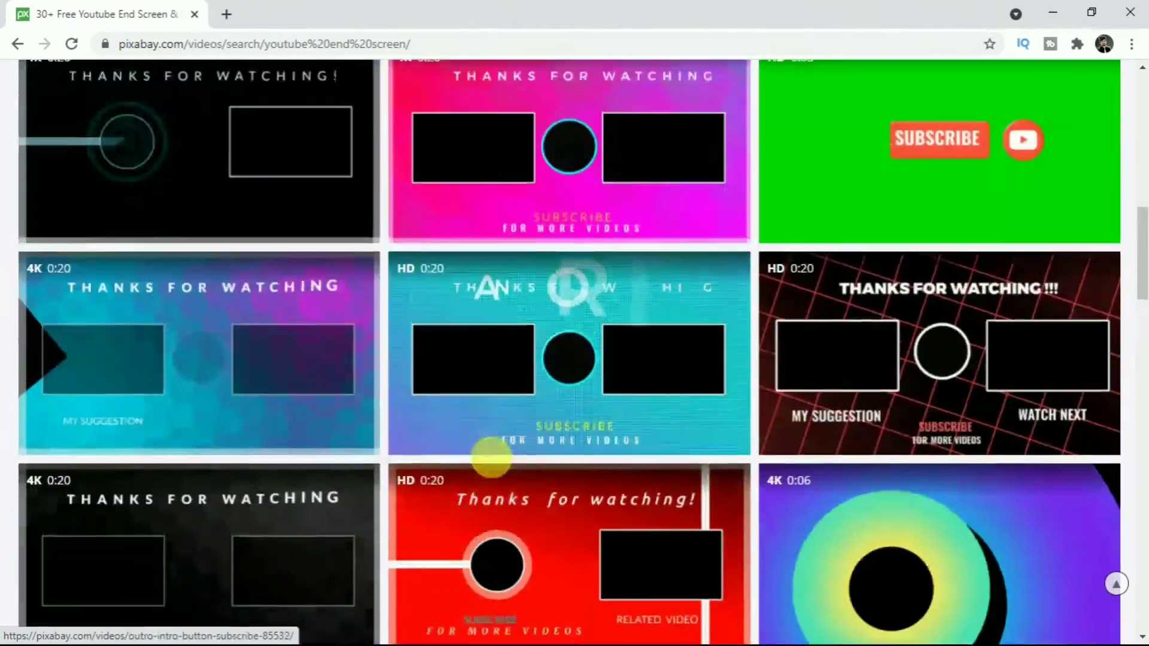
scroll(498, 466, down, 15)
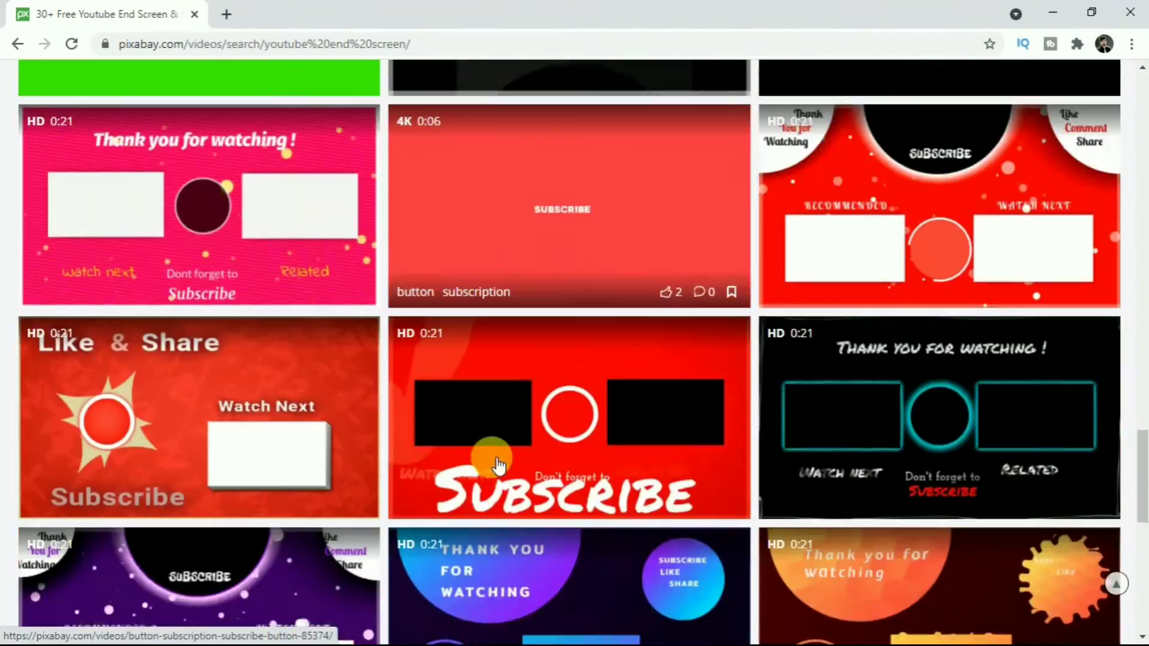
scroll(487, 456, up, 12)
scroll(564, 442, up, 7)
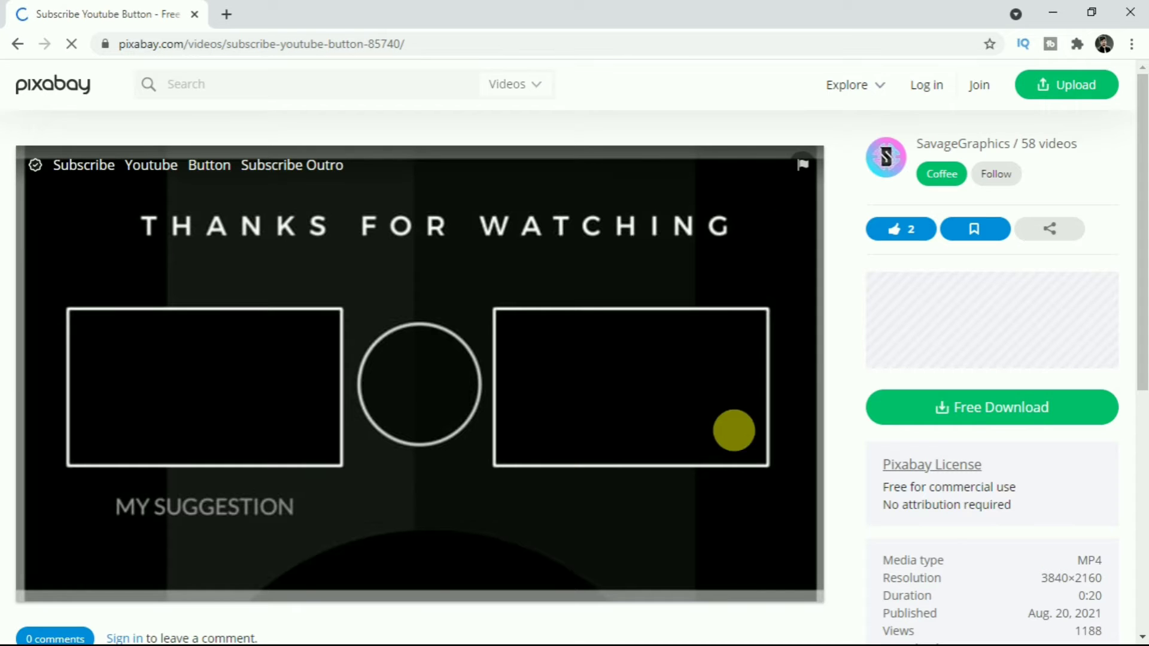
- Look over the template's page, choose a resolution and download the video for free
scroll(417, 367, down, 6)
scroll(416, 368, down, 3)
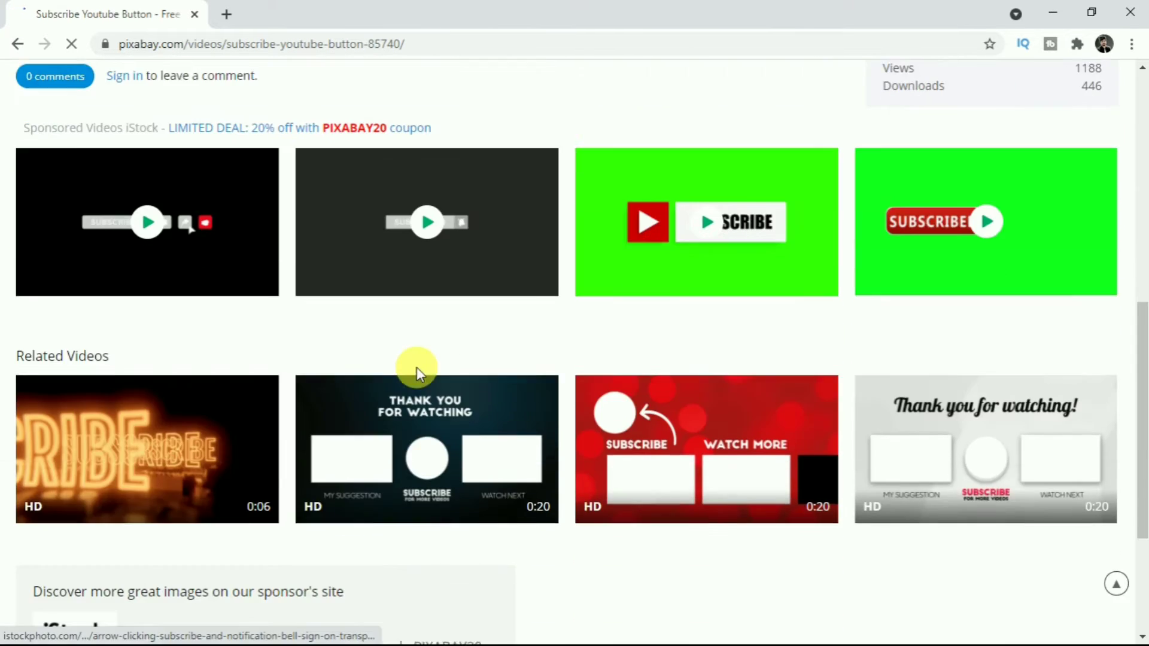
scroll(417, 367, up, 5)
scroll(417, 367, up, 2)
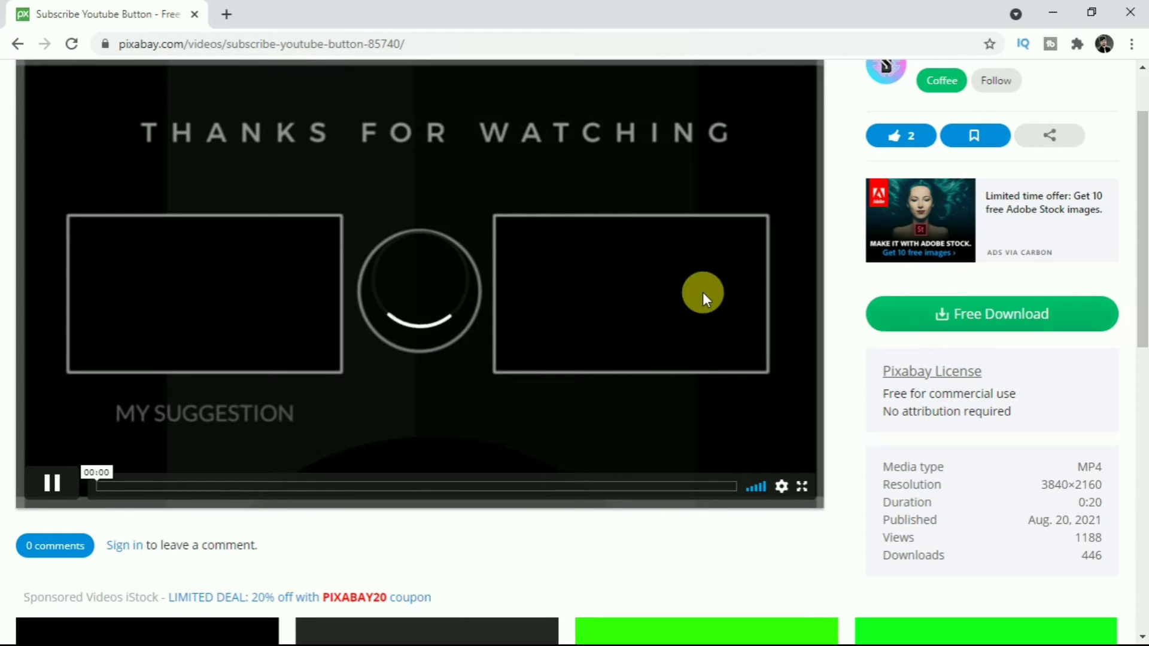
scroll(633, 290, up, 2)
click(944, 411)
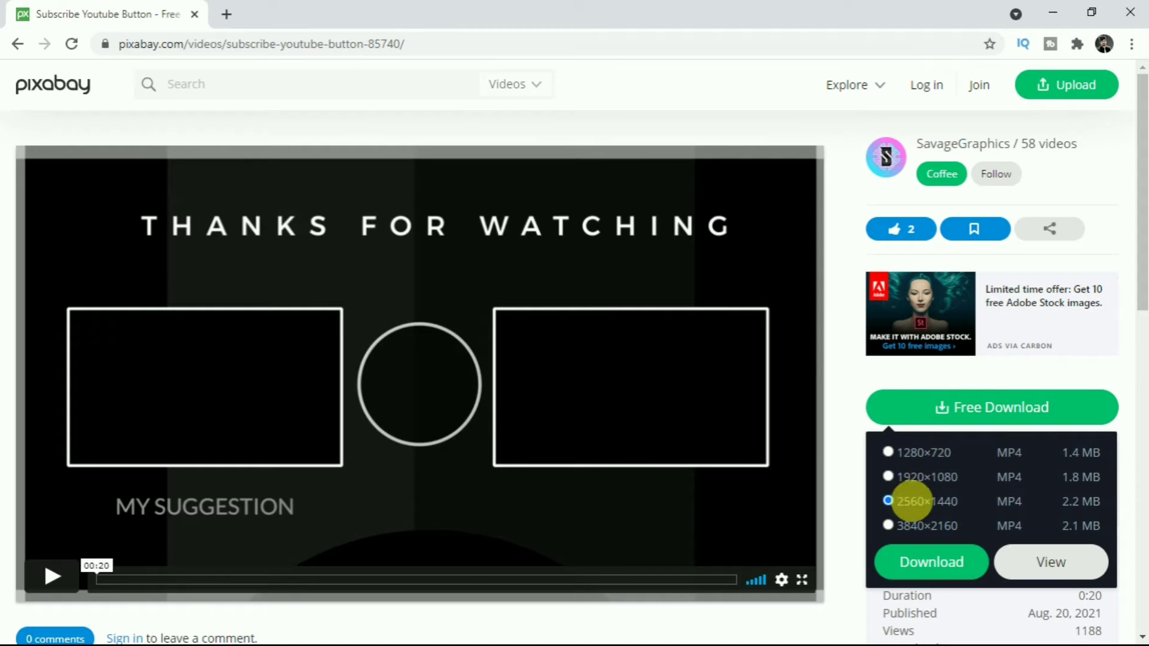
click(890, 526)
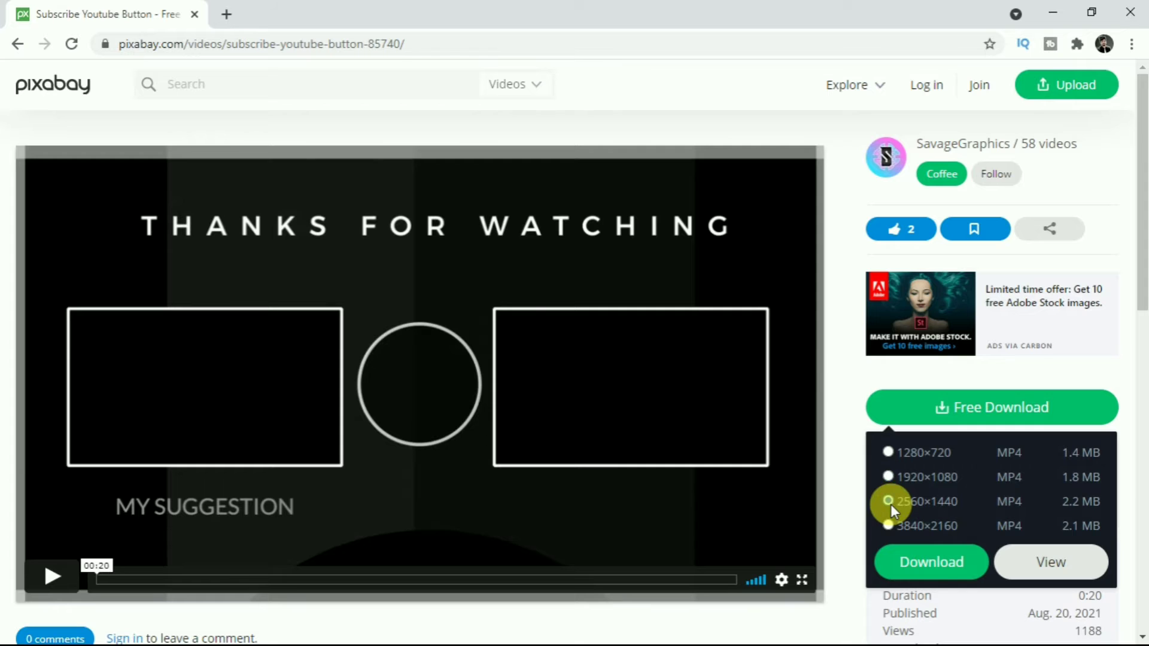
click(931, 562)
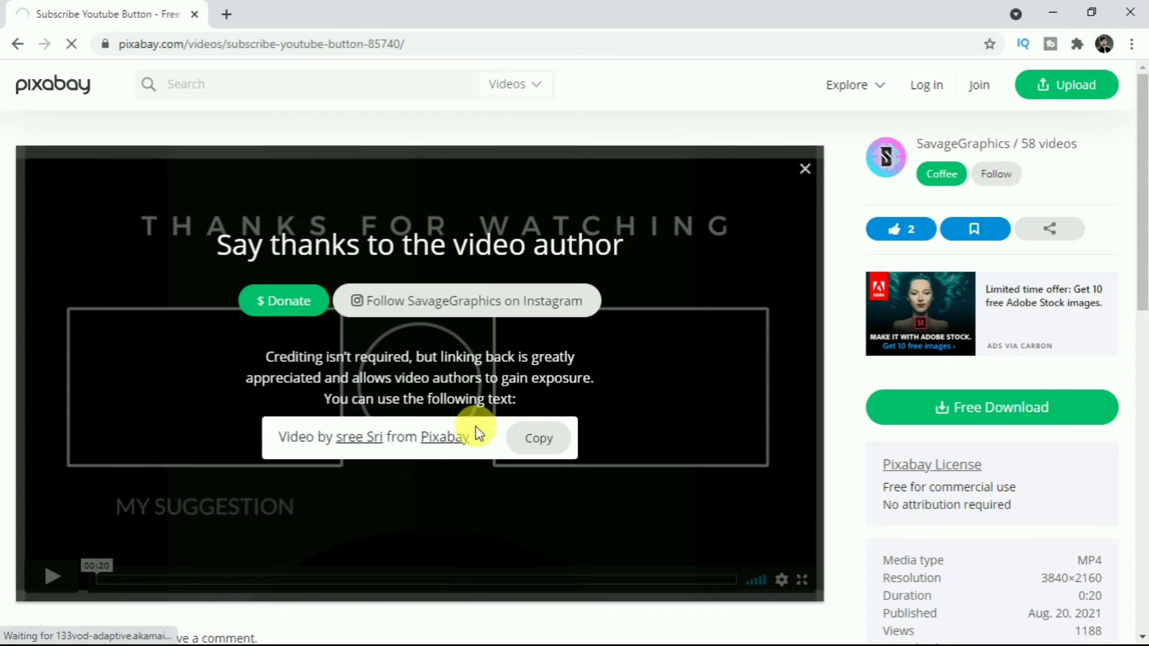
- Copy the credit text for the video author and check the downloaded file in the browser's downloads list
click(551, 452)
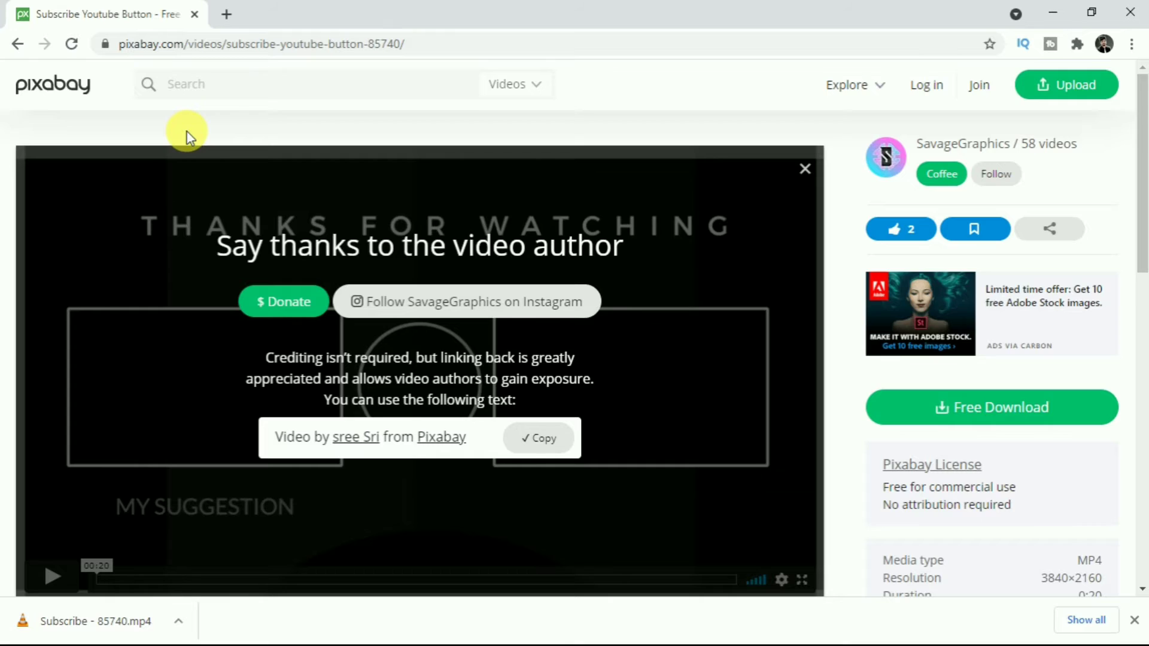
key(ctrl+j)
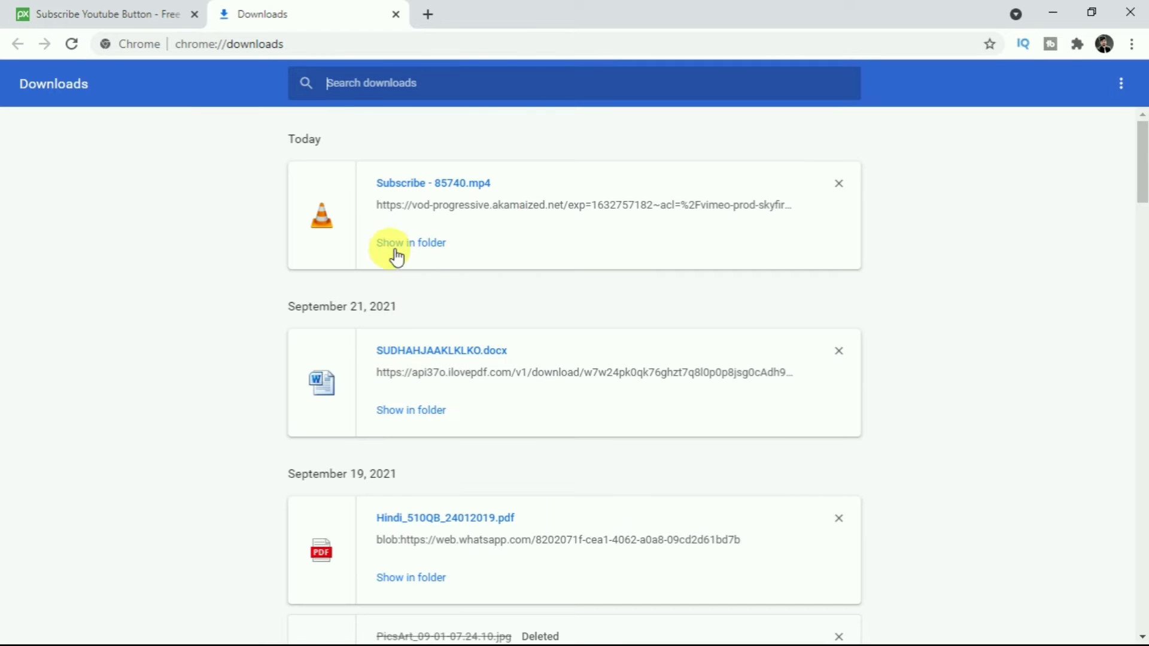
click(134, 13)
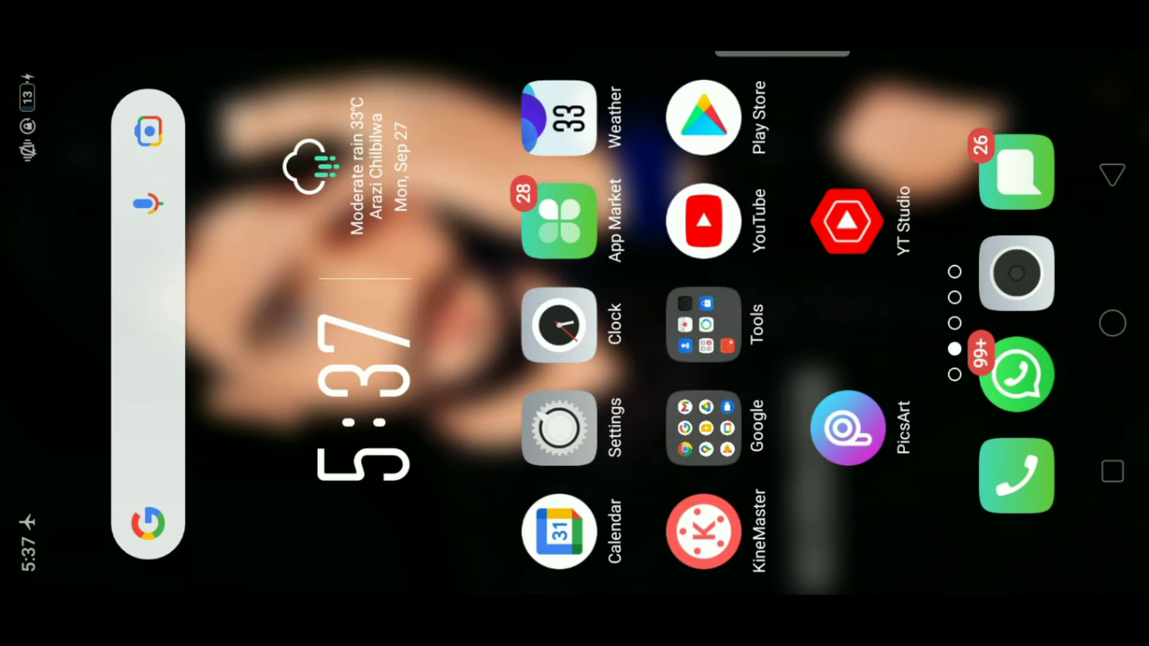
- Switch to KineMaster on the phone, open the existing video project and move the playhead to the timeline's end
click(692, 534)
click(479, 400)
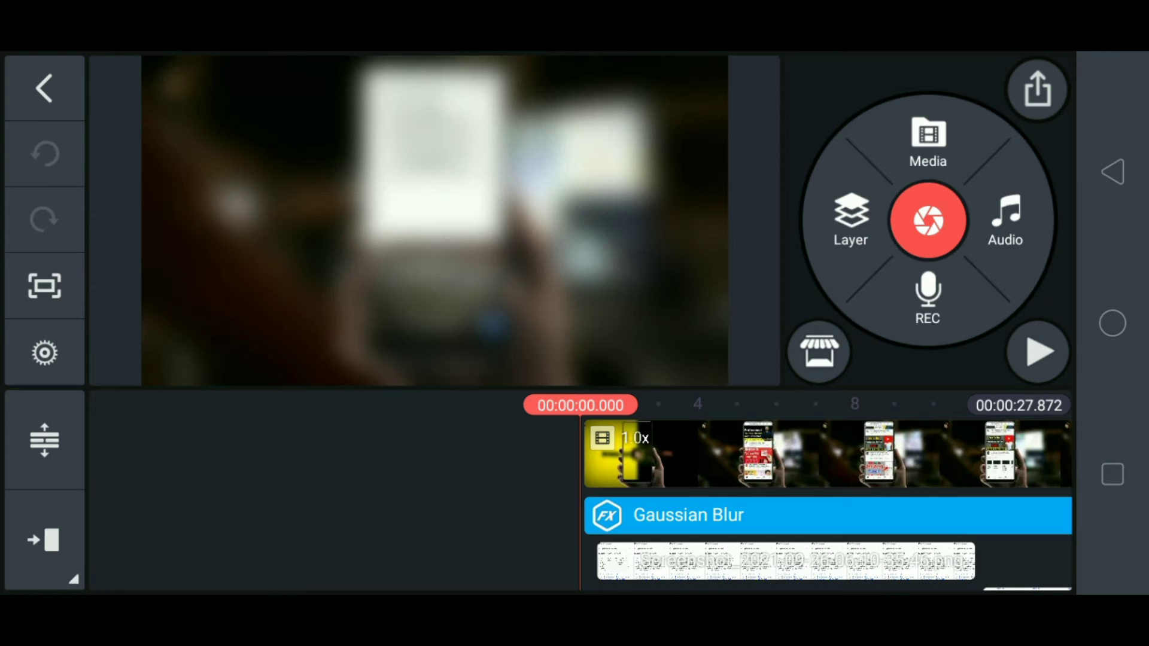
drag(898, 520, 599, 521)
drag(820, 521, 1017, 521)
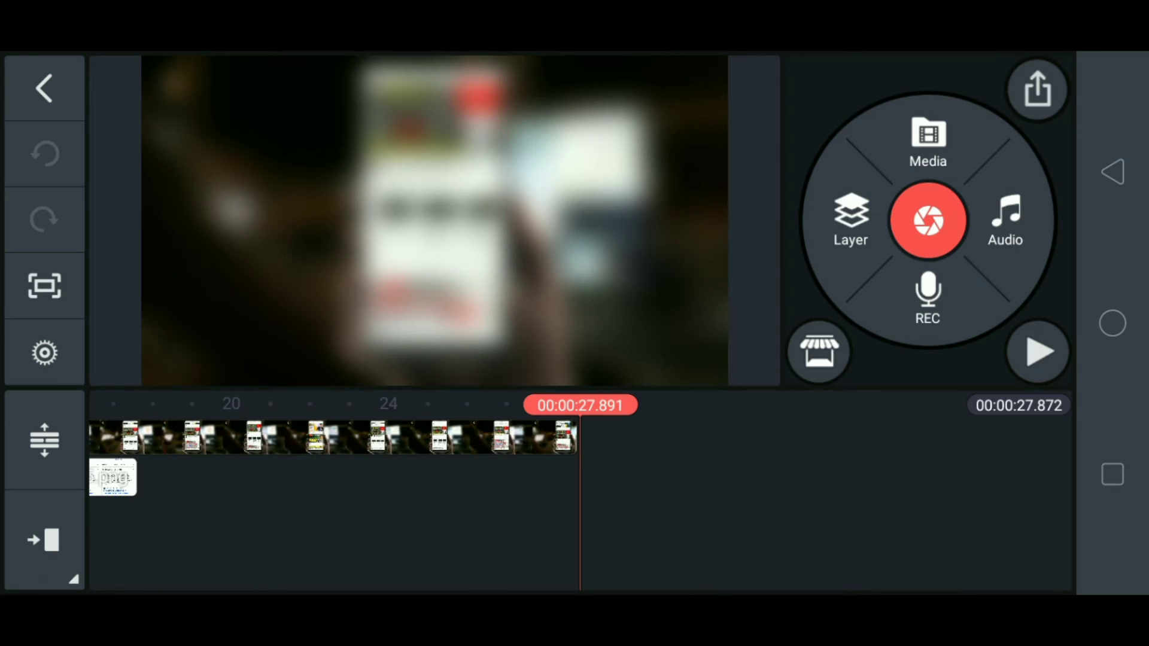
- Insert the yellow and black "Thanks For Watching" end screen clip from the media folders after the last clip
click(929, 143)
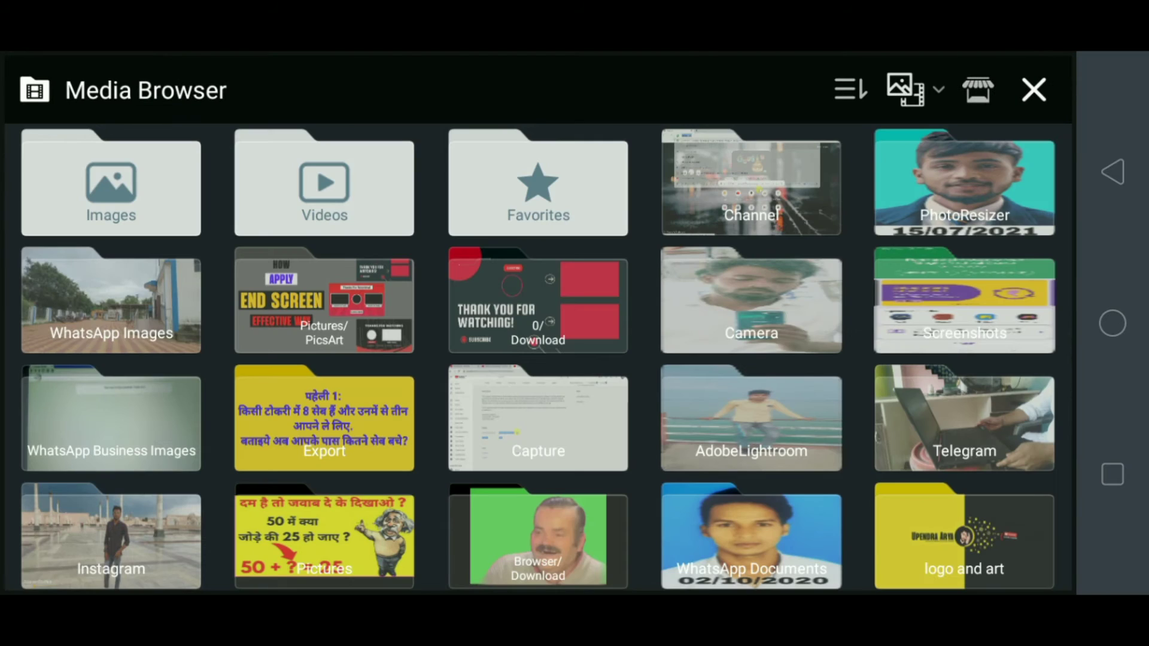
drag(767, 499, 764, 359)
click(538, 470)
click(110, 185)
- Play back the transition from the main footage into the added end screen clip, and stop the playback
drag(419, 488, 945, 490)
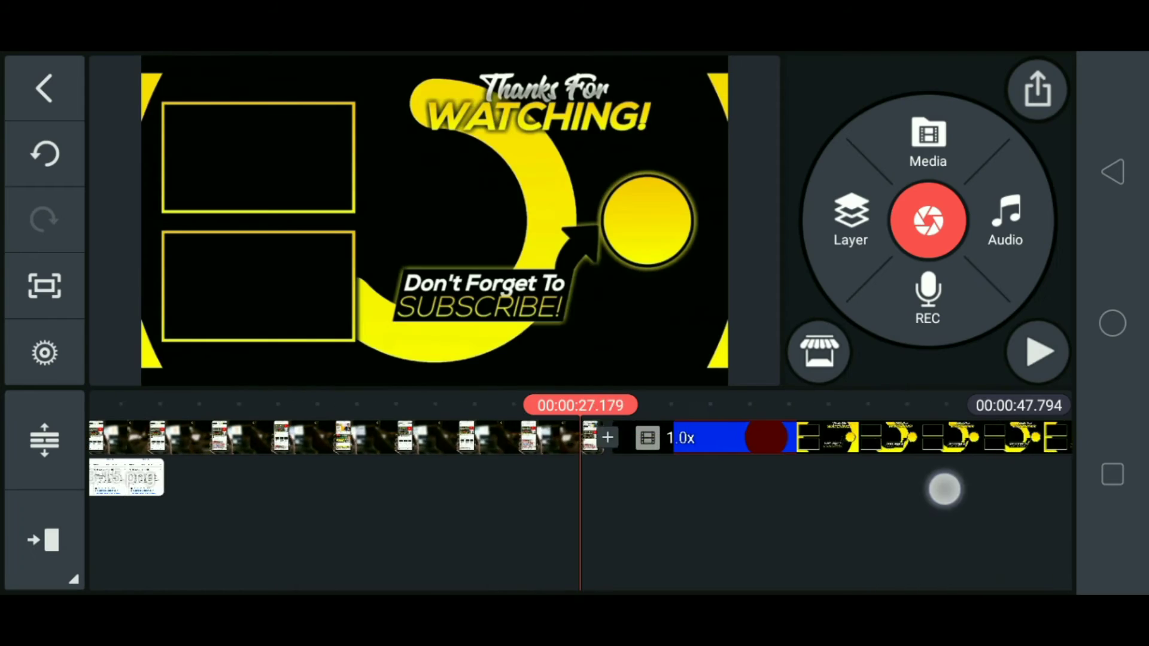
drag(861, 514, 915, 514)
click(1037, 348)
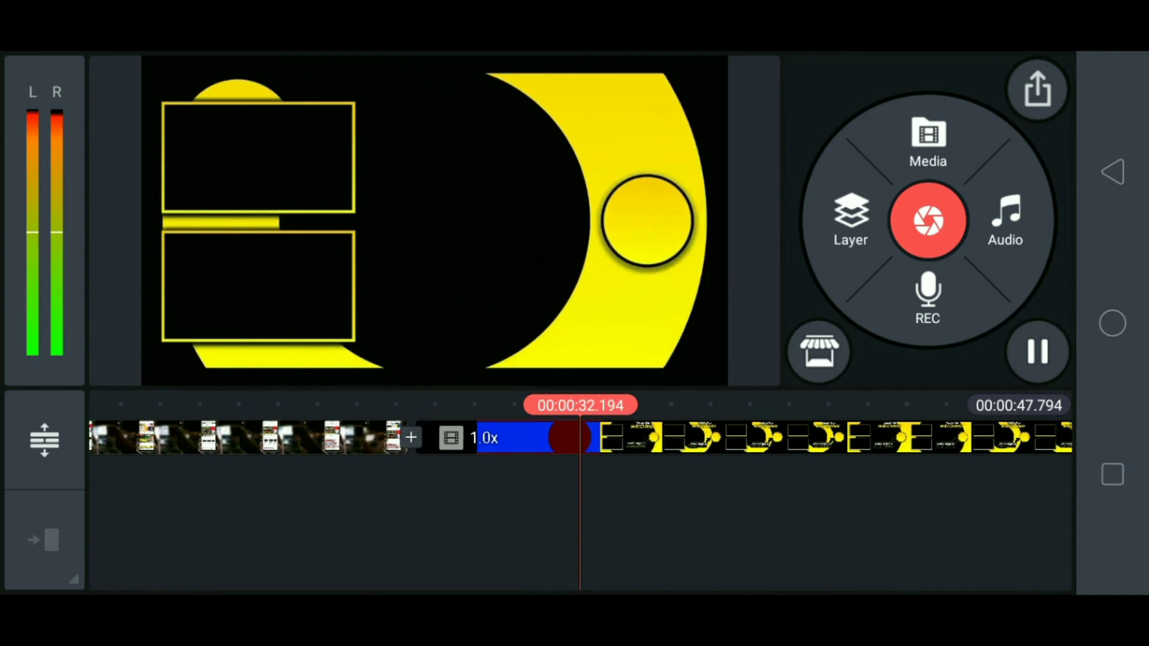
click(1037, 352)
click(1022, 214)
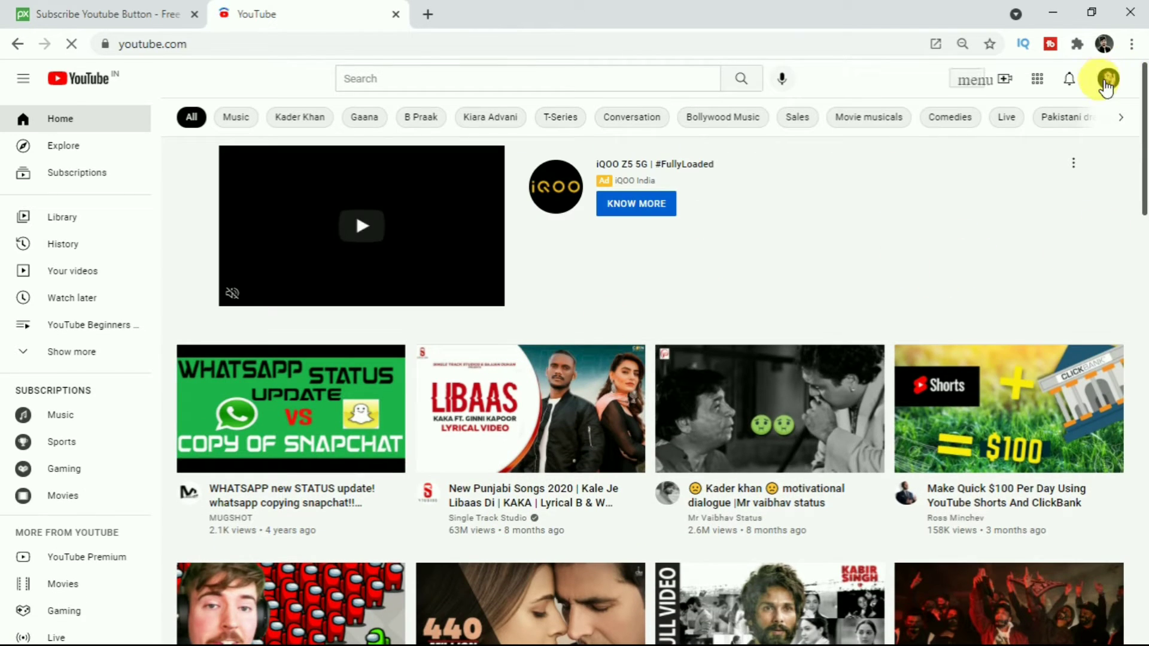
- Go to YouTube Studio and open the details of the newest upload, about linking social media, from the channel content
click(1107, 83)
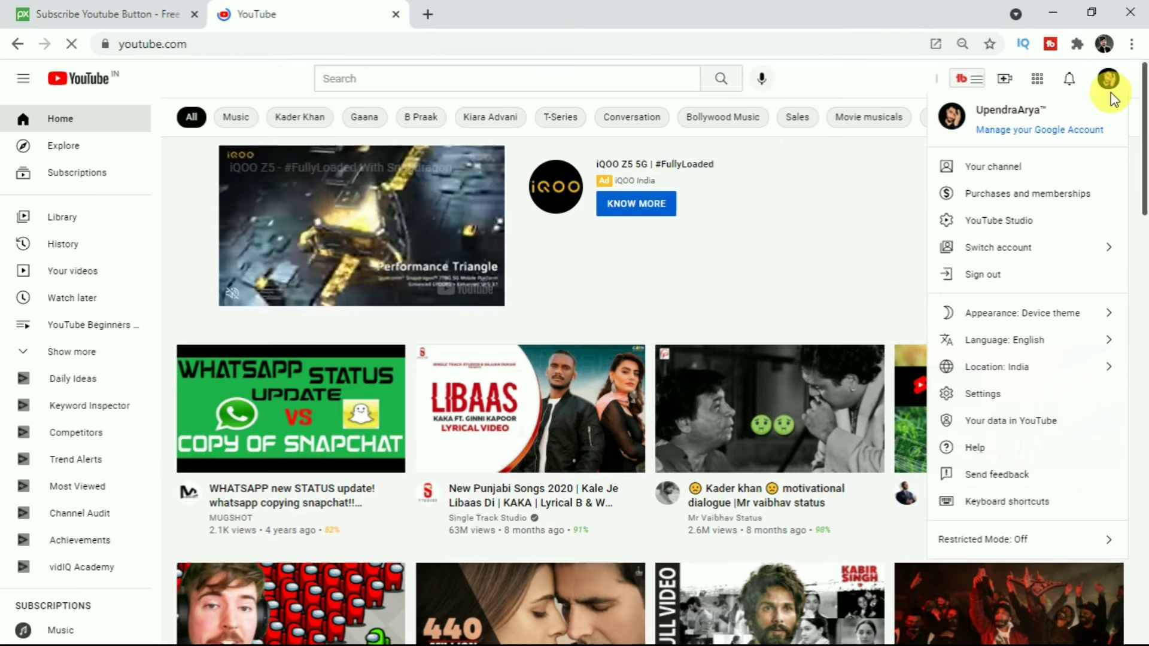
click(991, 222)
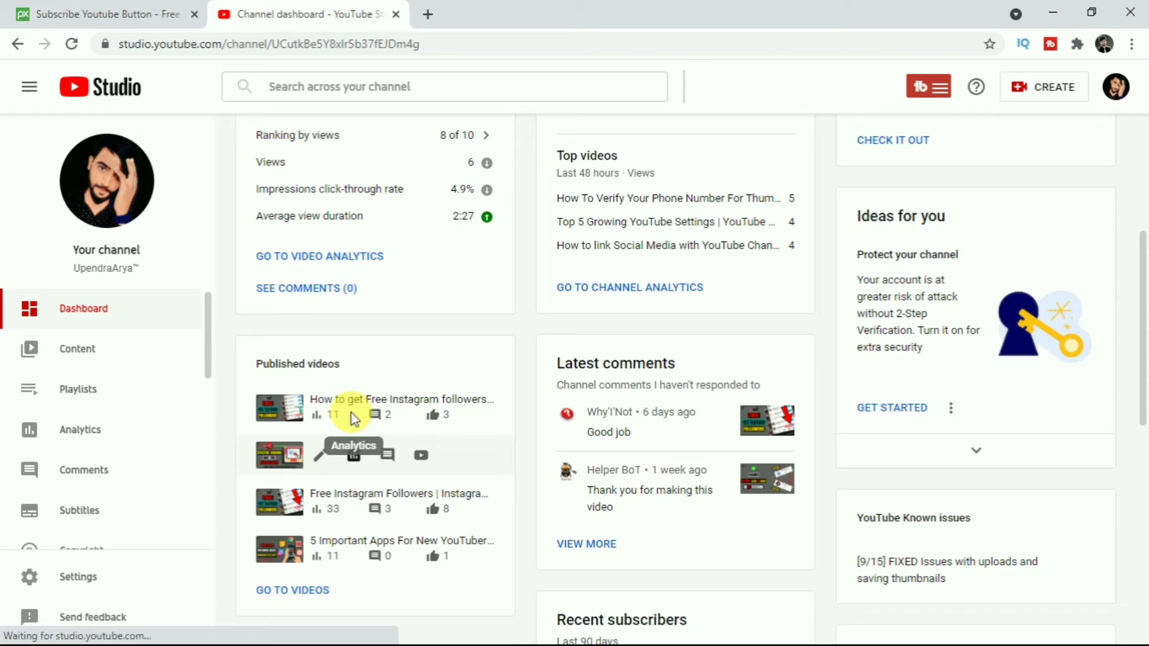
scroll(351, 413, up, 1)
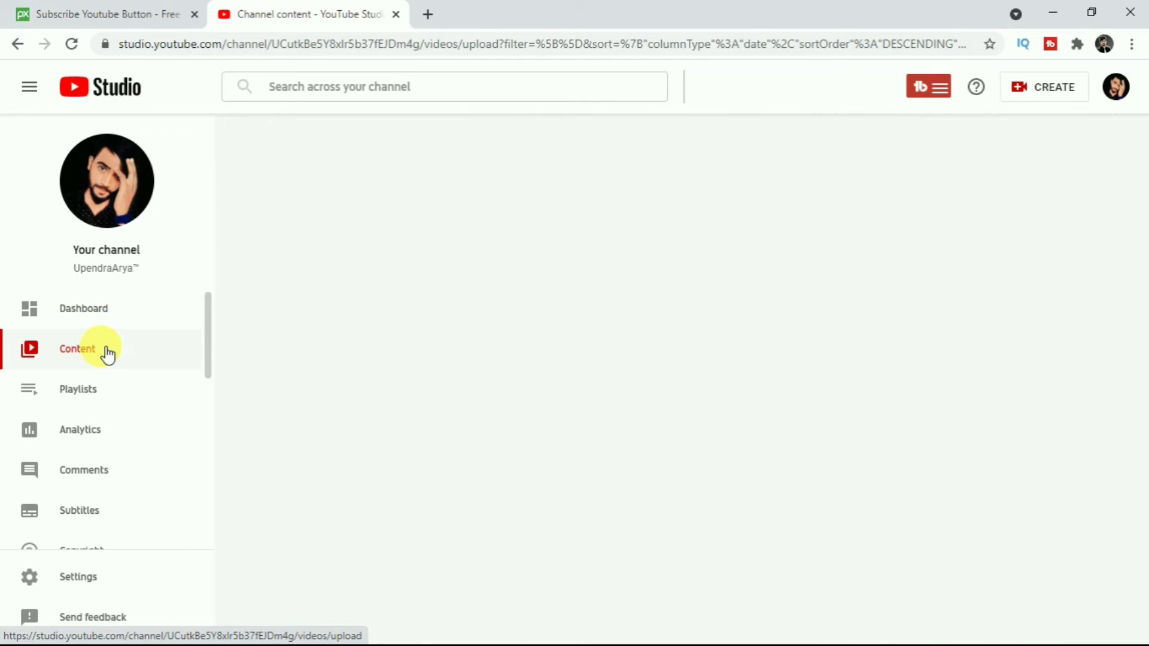
scroll(508, 473, up, 6)
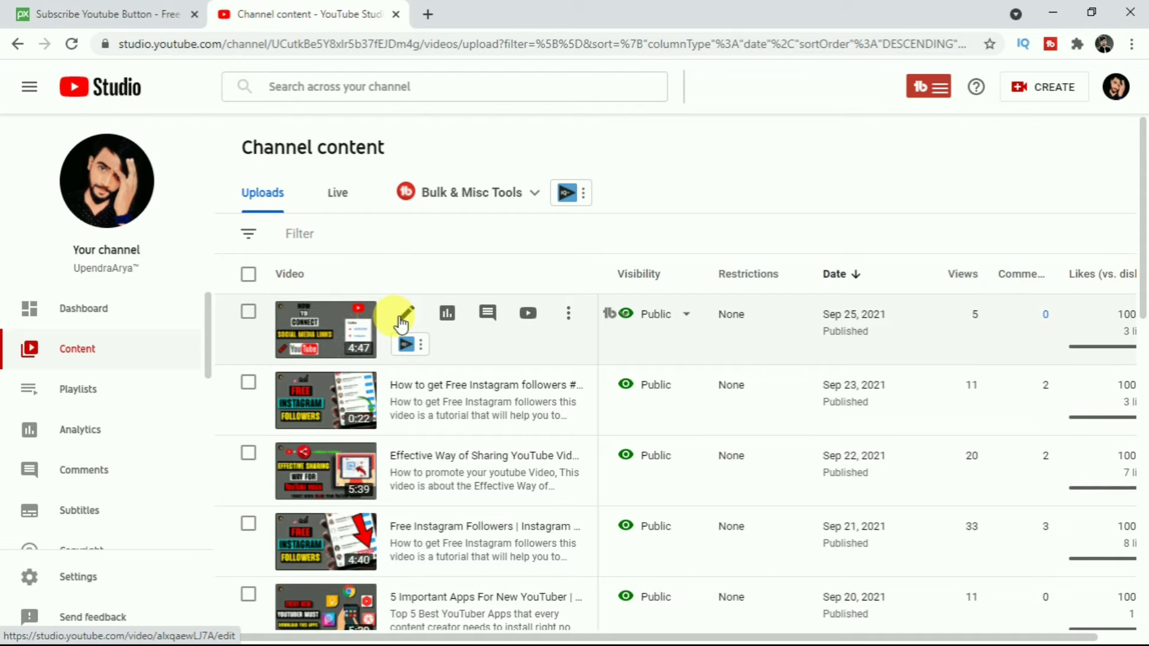
click(408, 316)
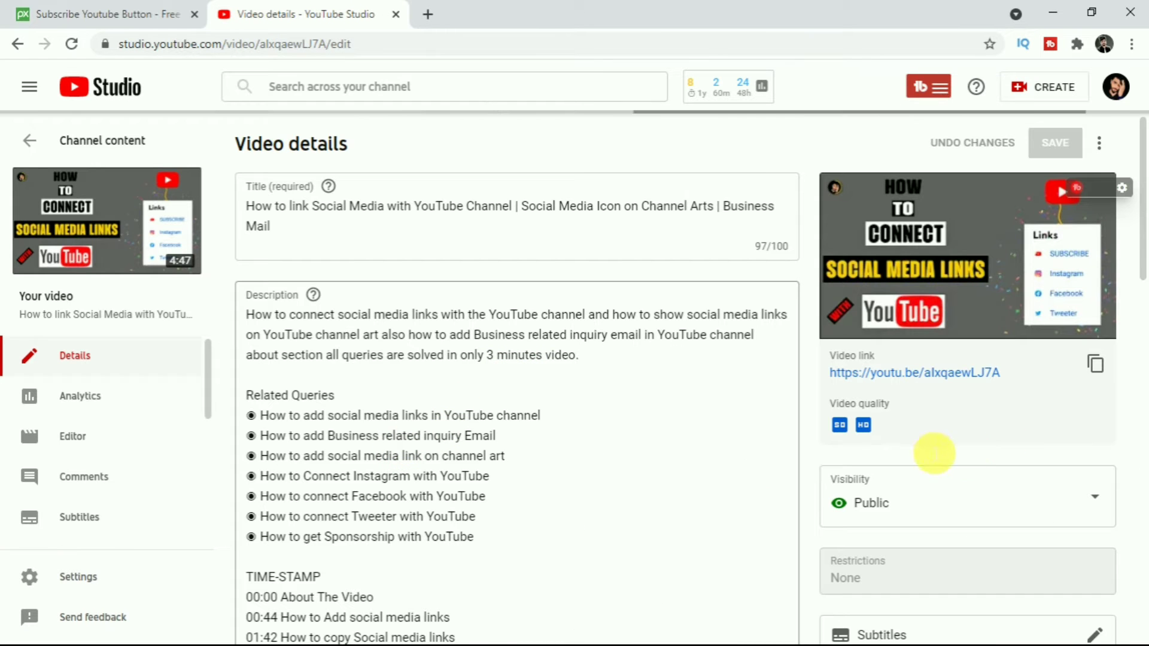
- Open the end screen editor for this video from its details page
scroll(925, 448, down, 3)
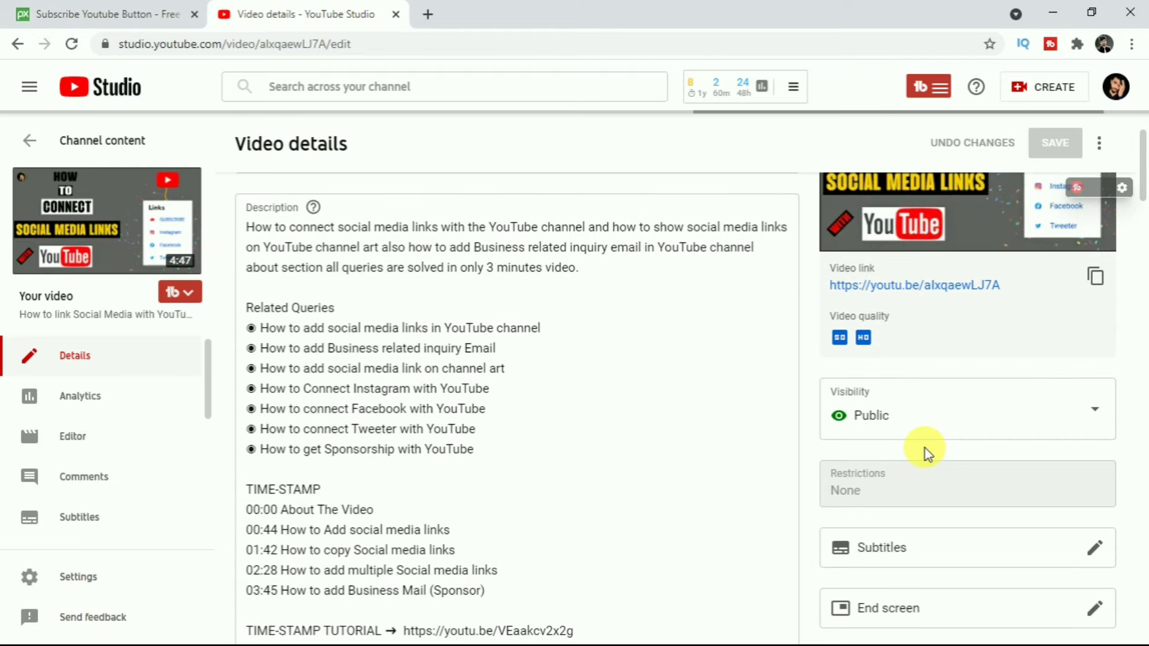
scroll(931, 455, down, 2)
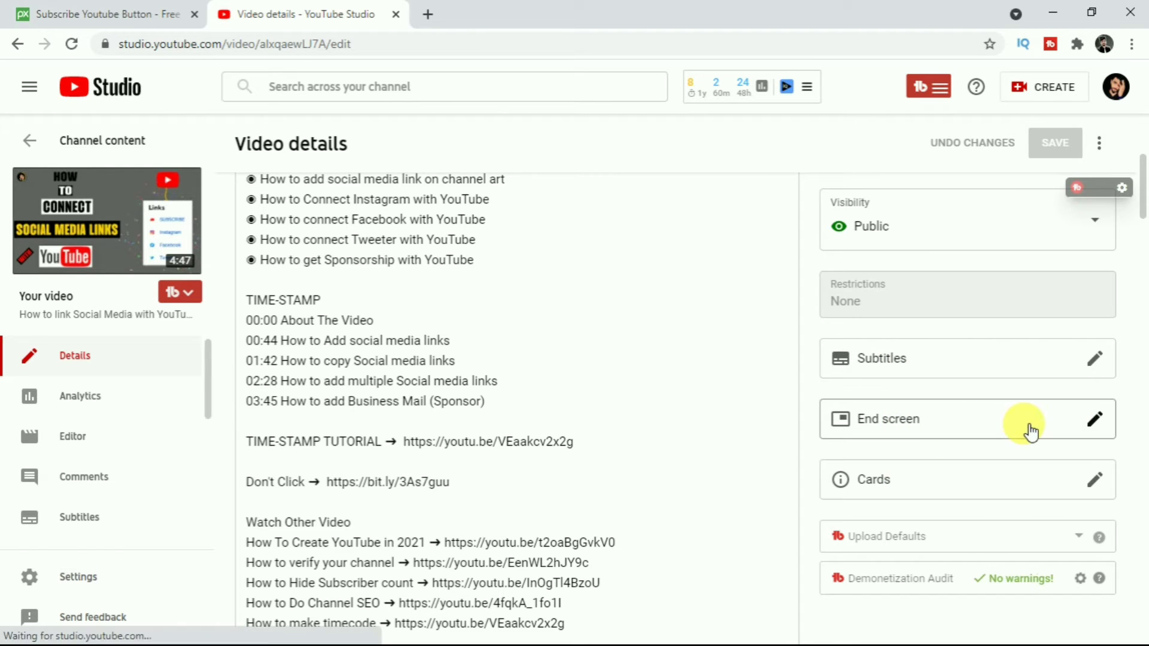
click(1095, 425)
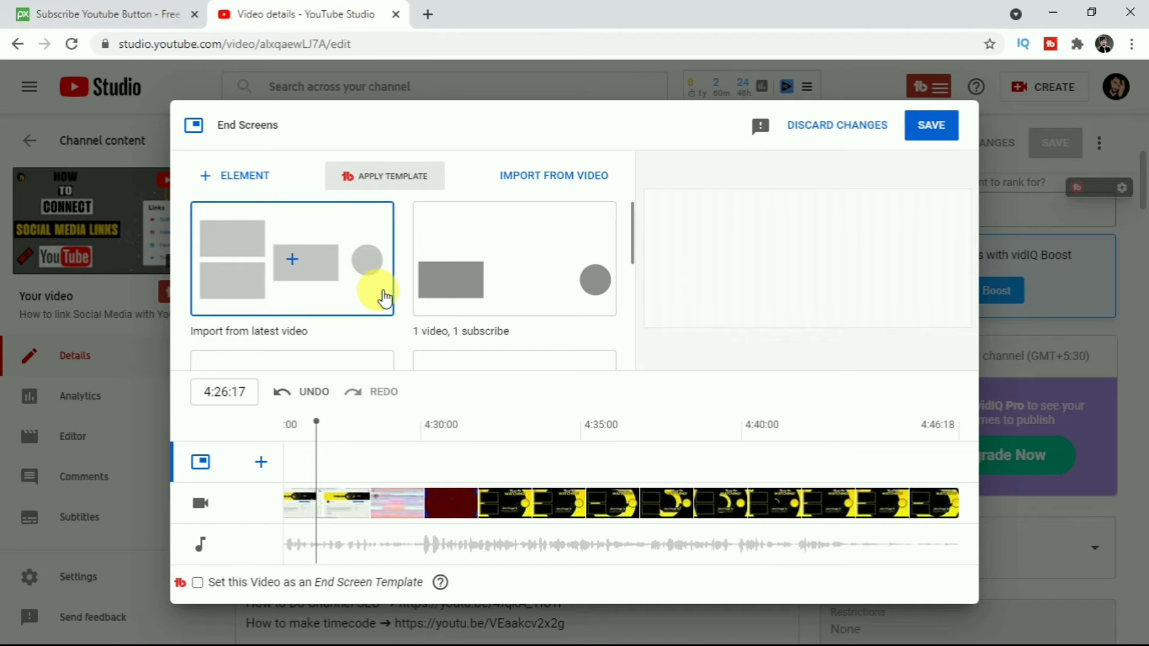
- Apply the end screen layout imported from the latest video, out of the available templates, and save the end screen
scroll(379, 289, down, 2)
scroll(378, 289, down, 2)
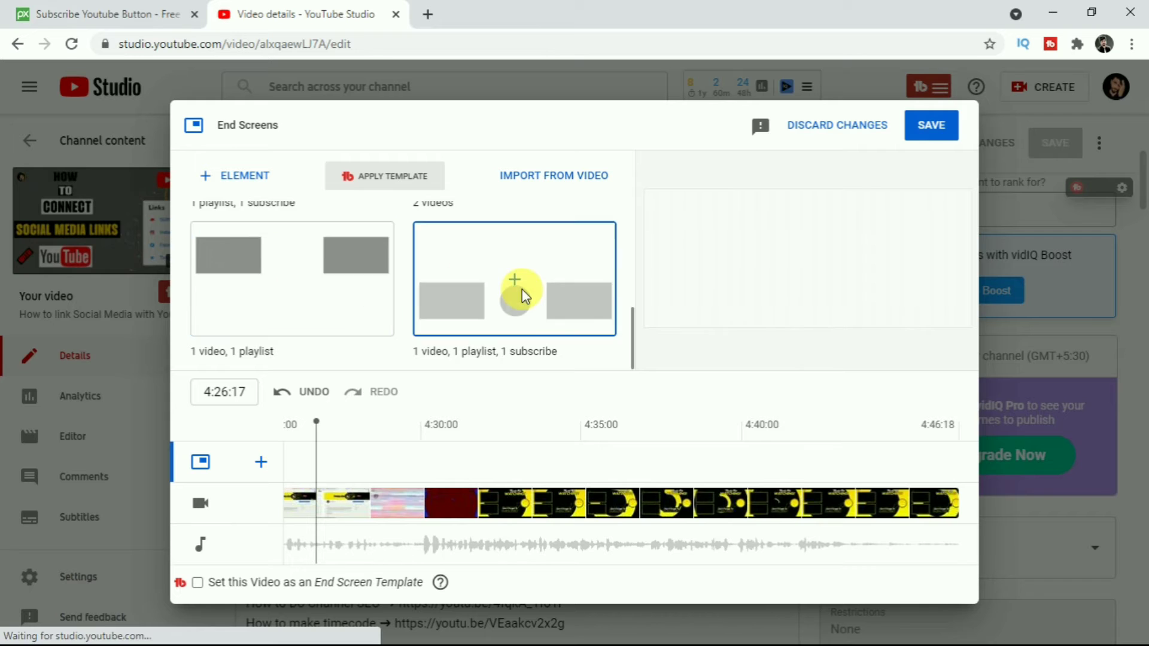
scroll(526, 293, up, 2)
scroll(528, 297, up, 2)
scroll(529, 298, down, 4)
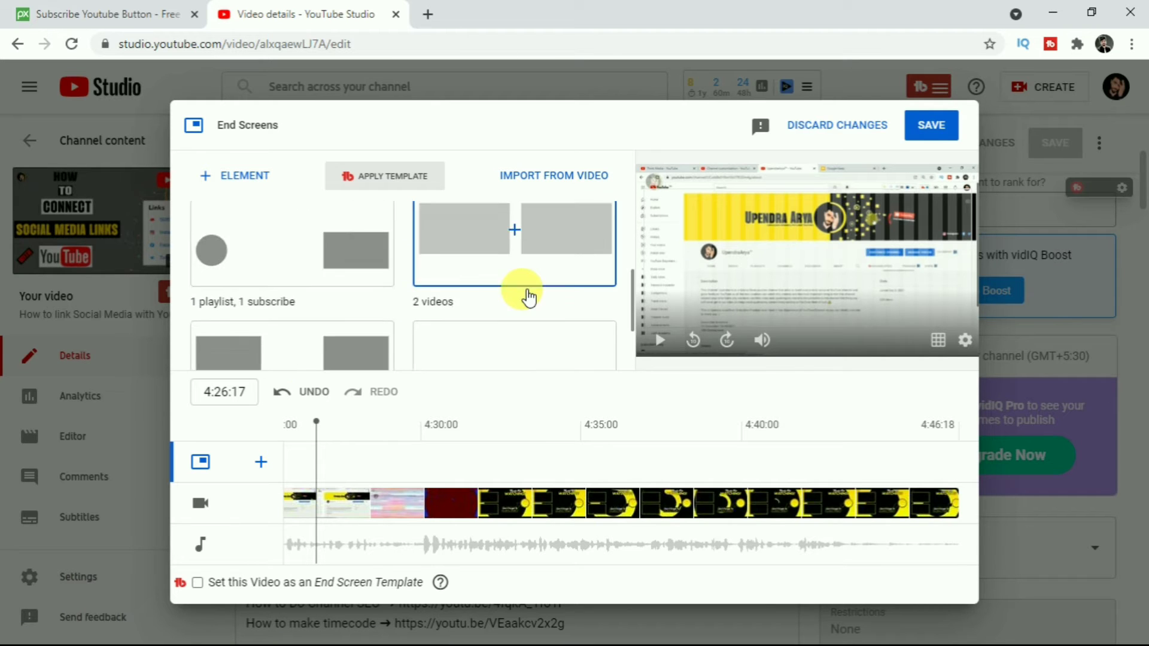
scroll(529, 298, up, 4)
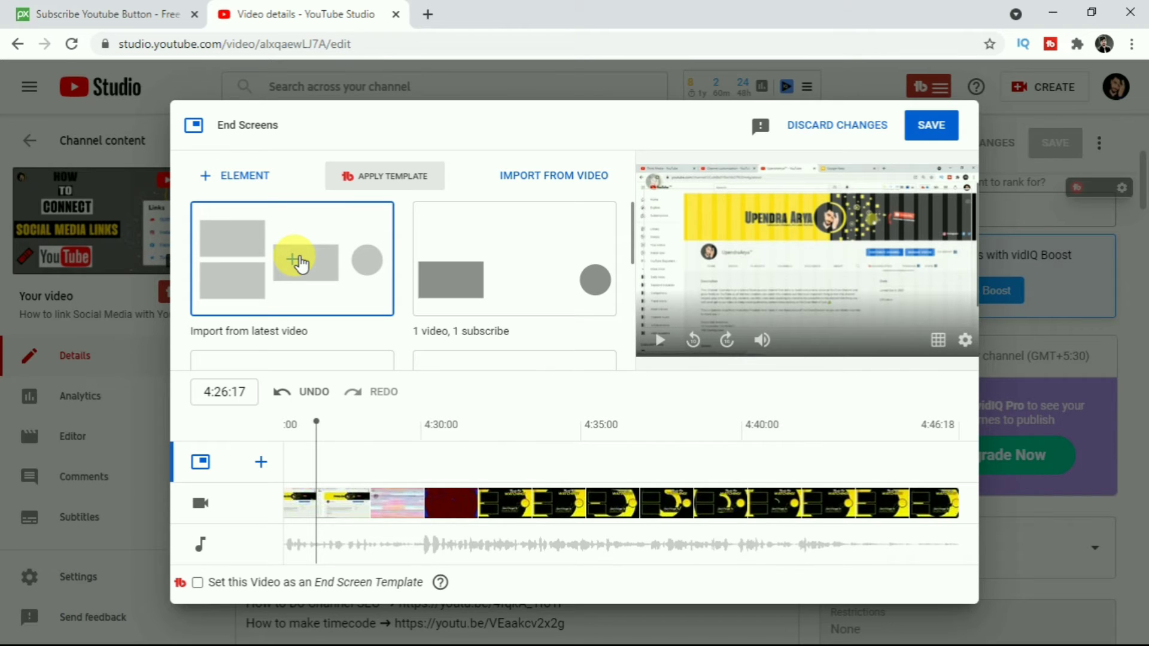
click(299, 264)
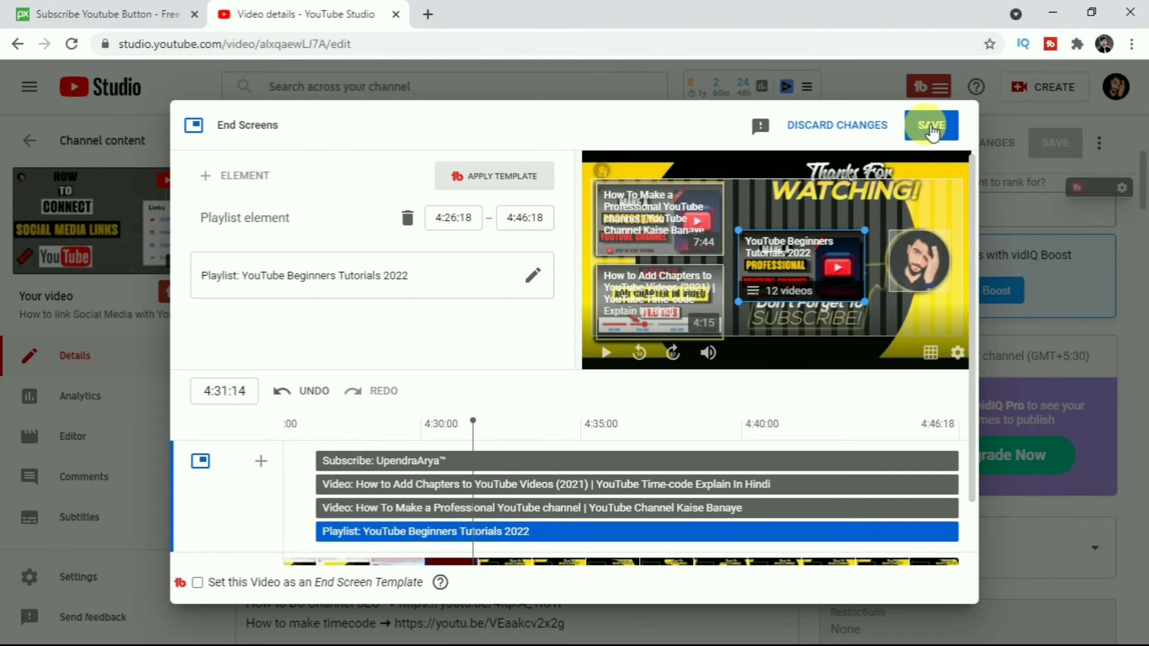
click(931, 127)
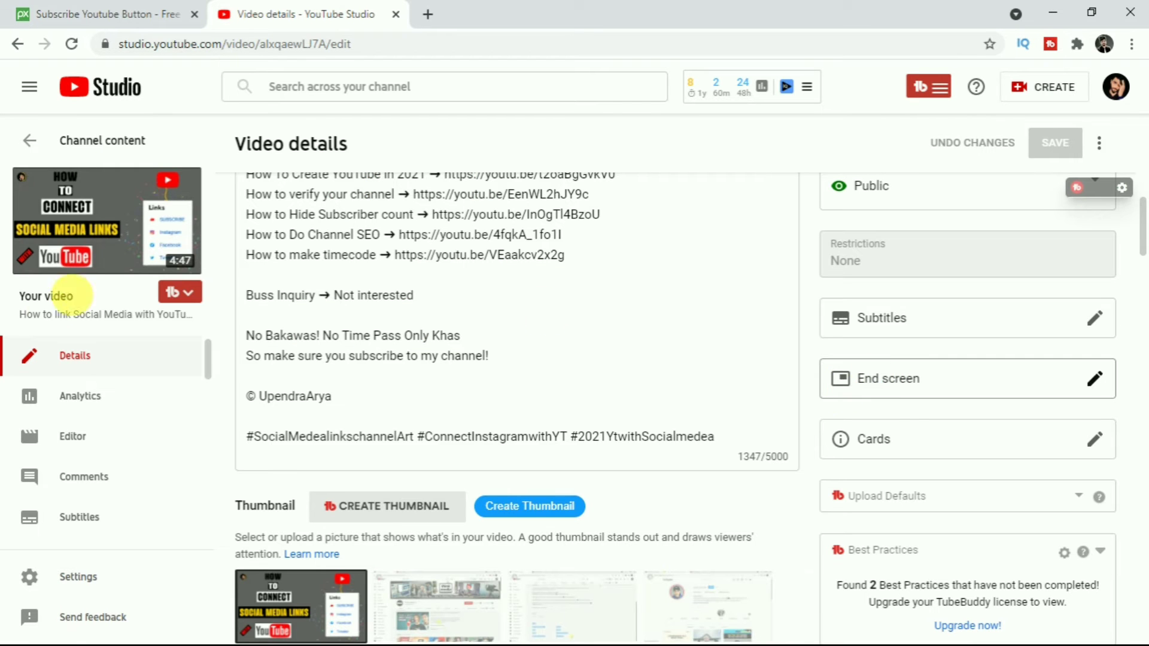
- Open the video's YouTube watch page to check how the end screen elements appear, and return to the video details
mouse_move(77, 225)
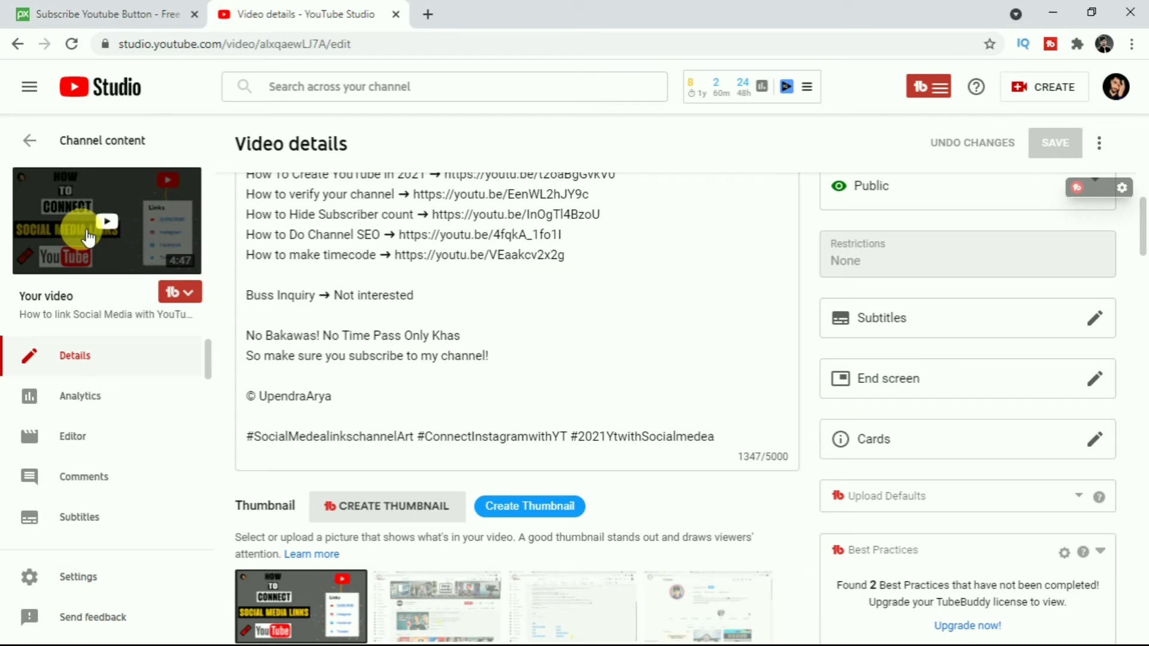
click(152, 215)
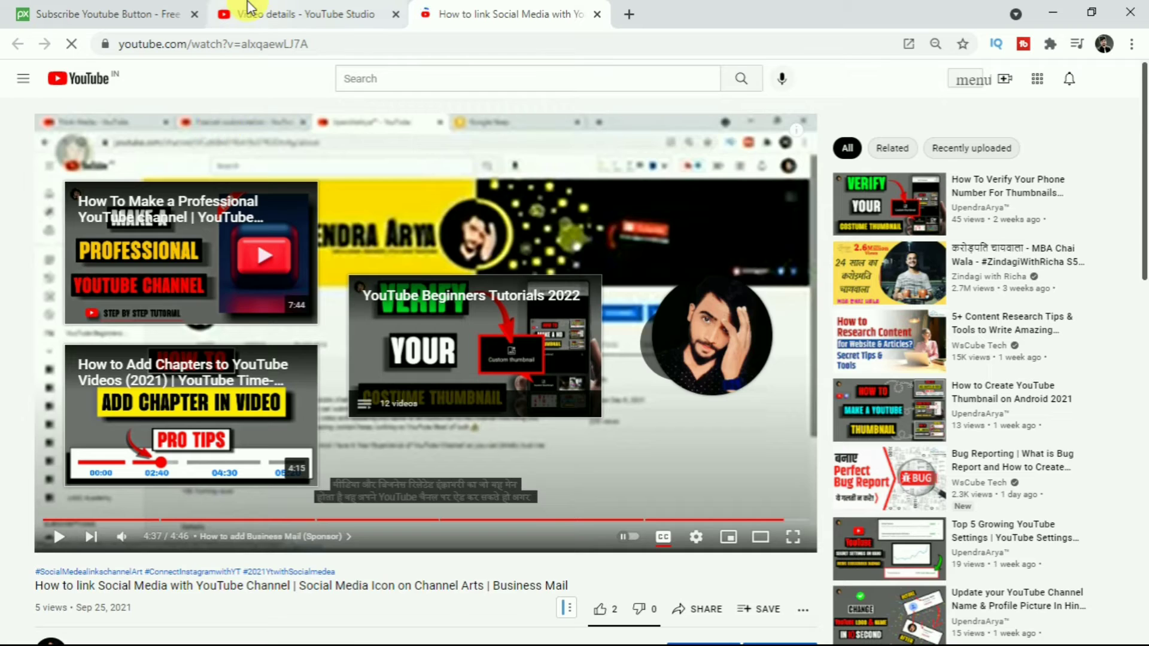
click(287, 13)
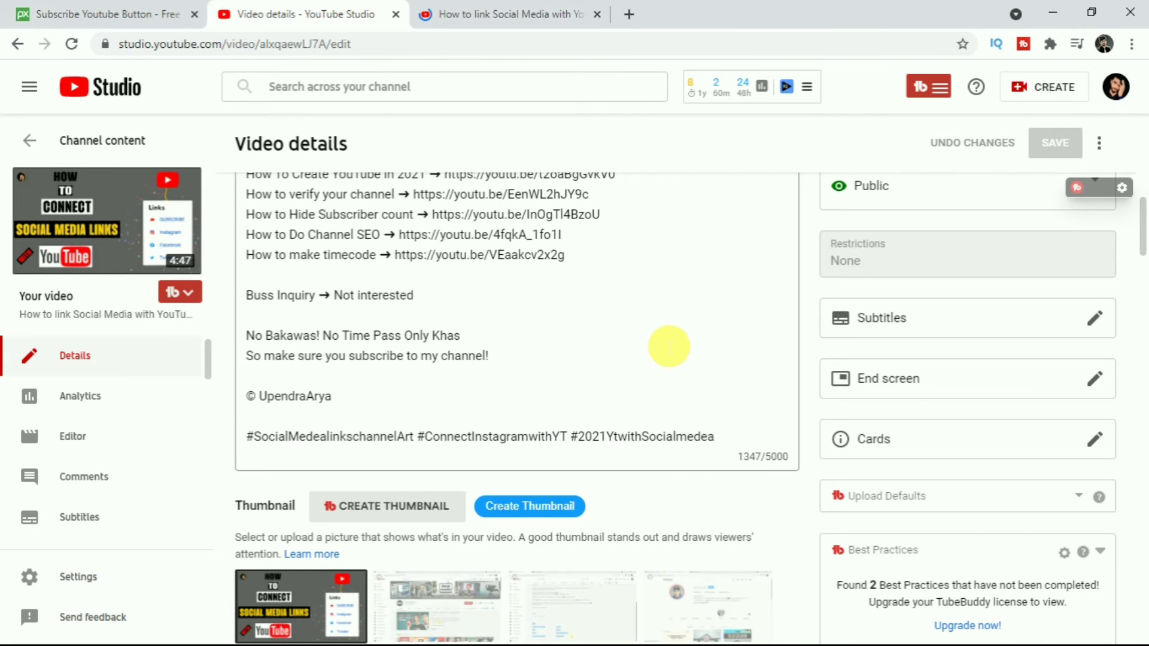
scroll(667, 346, down, 2)
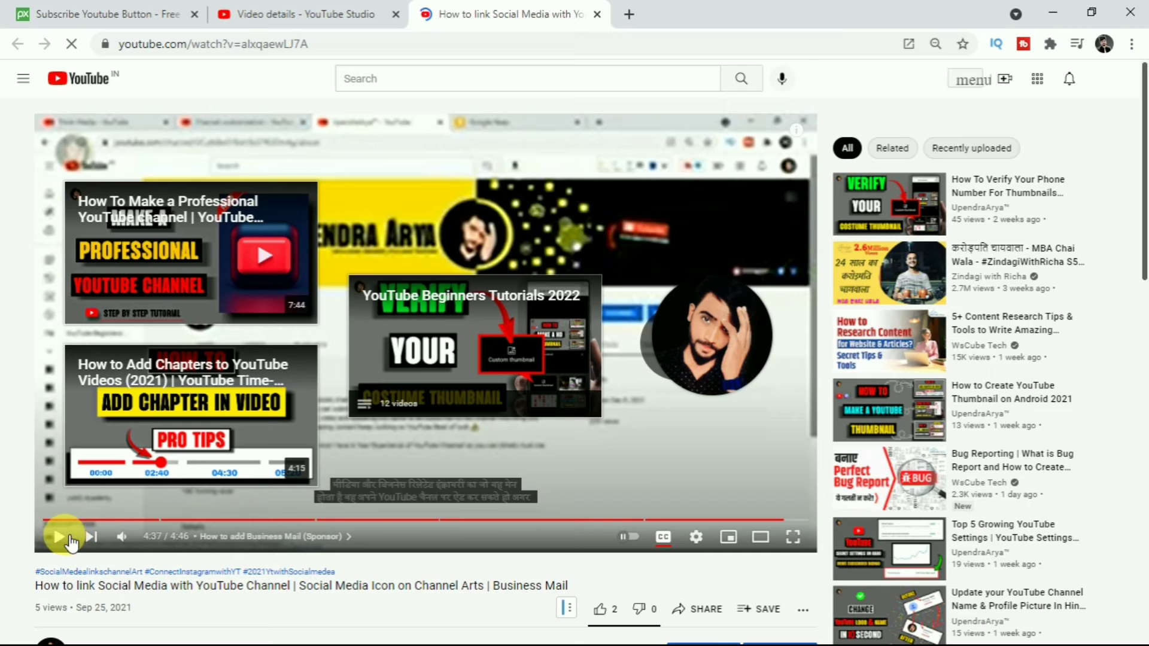
click(250, 8)
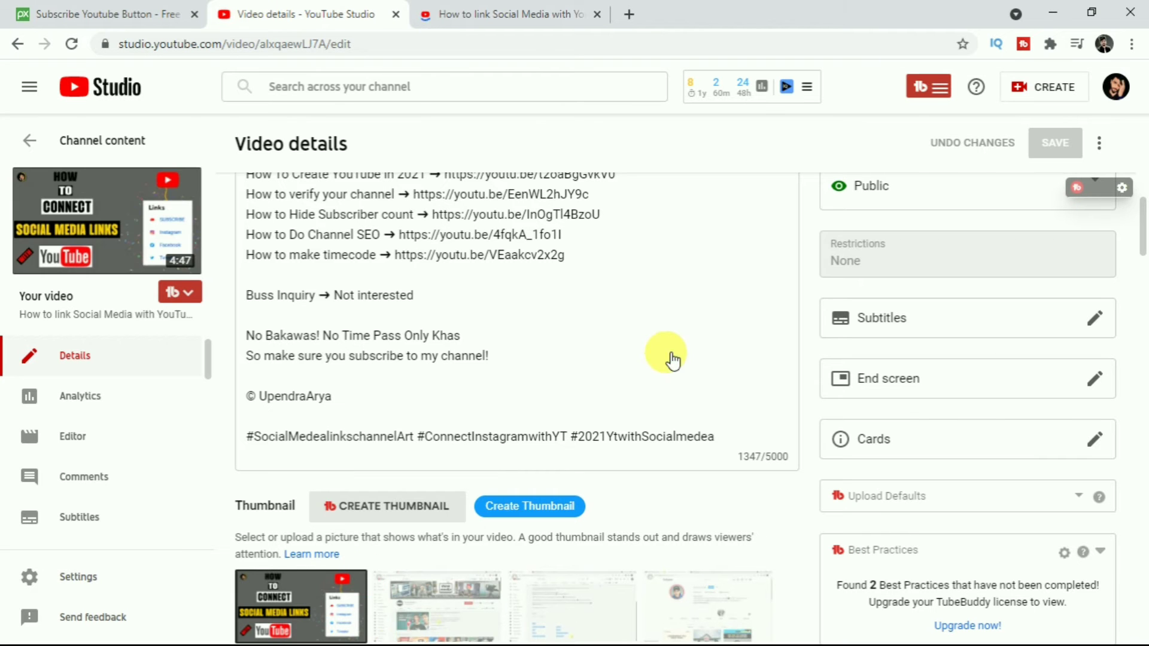
- Reopen the end screen editor and make both video elements and the playlist element start at 4:31:16, where the closing clip begins
scroll(667, 344, down, 2)
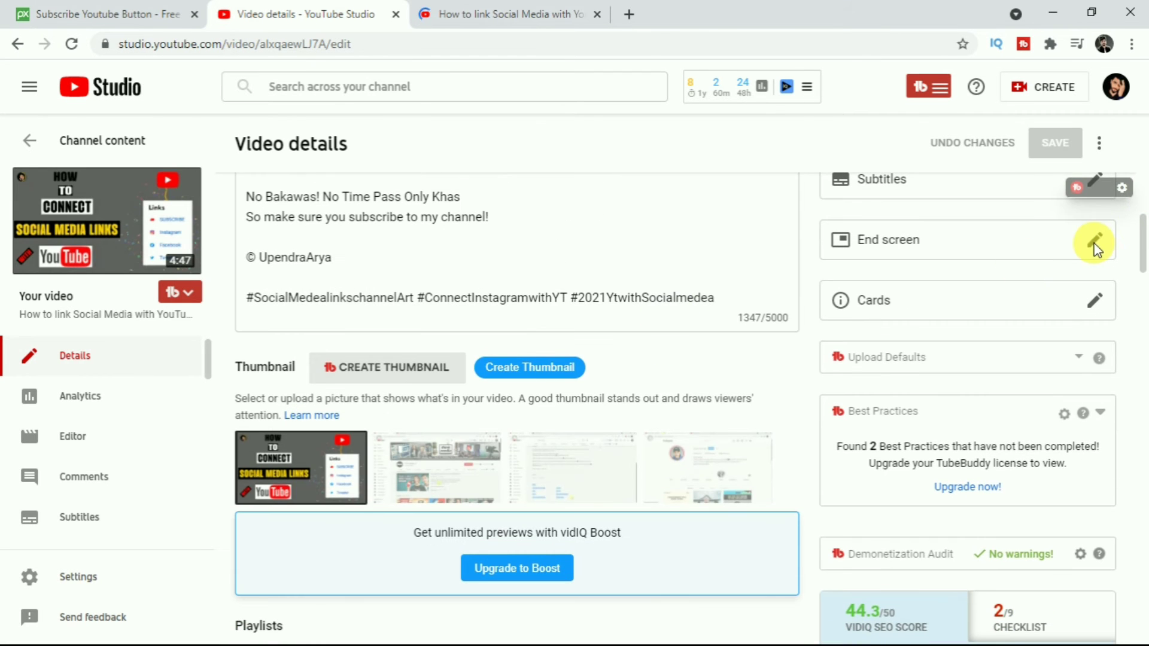
click(1096, 243)
click(323, 472)
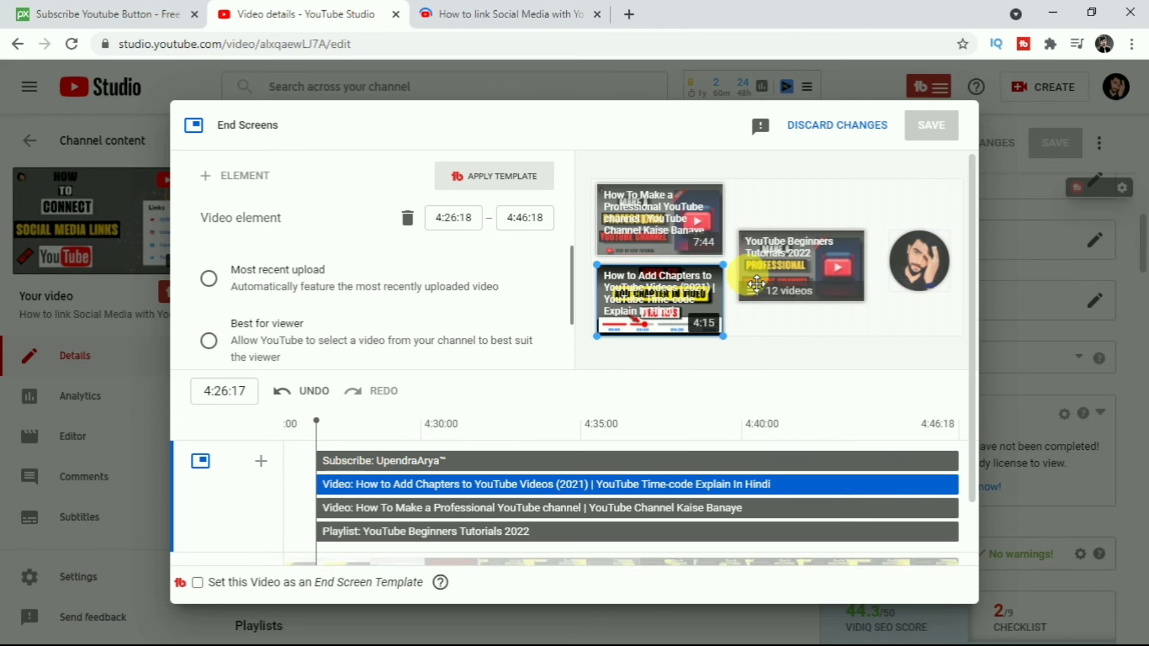
scroll(323, 479, down, 2)
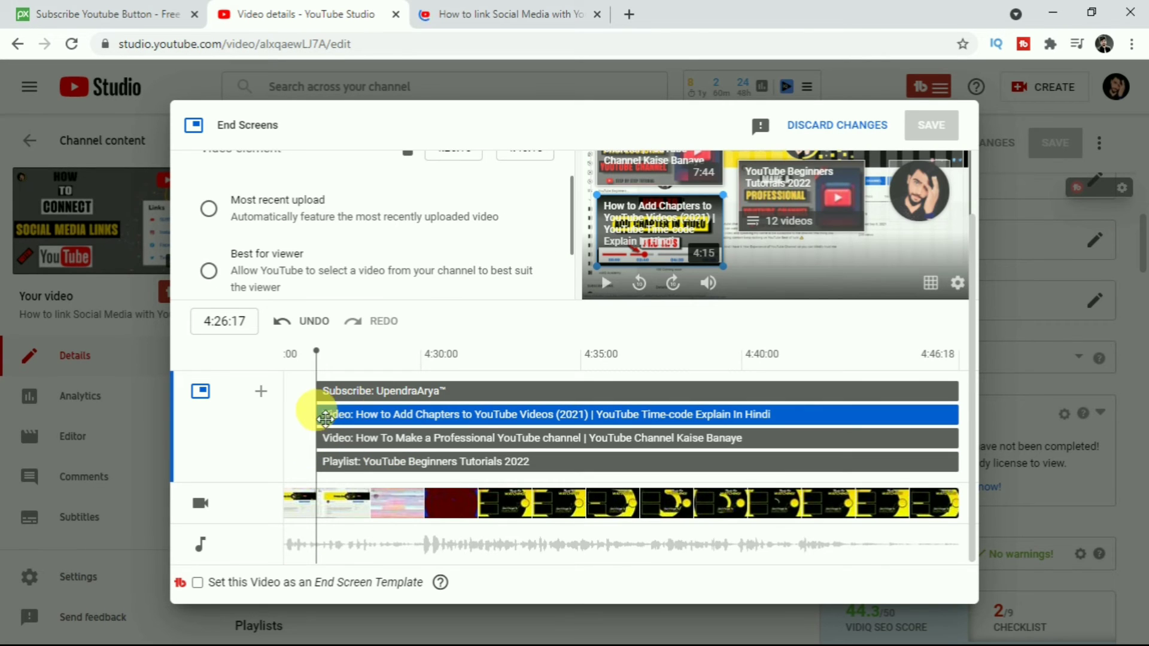
drag(328, 426, 474, 413)
drag(319, 437, 484, 437)
drag(325, 461, 493, 458)
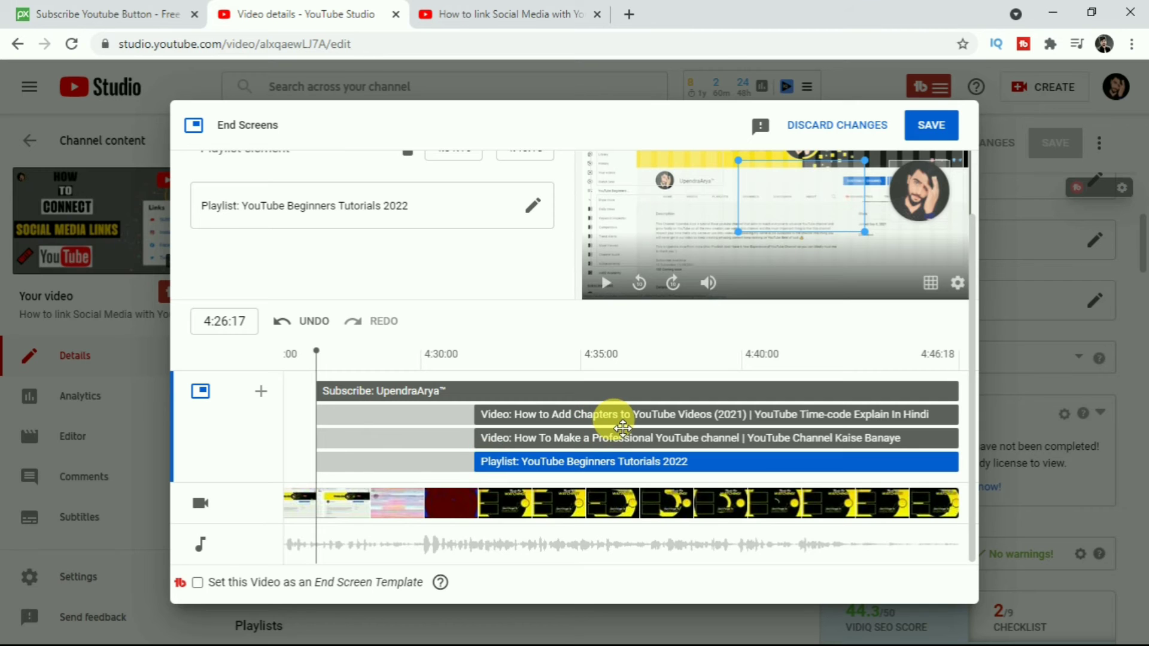
drag(622, 428, 734, 432)
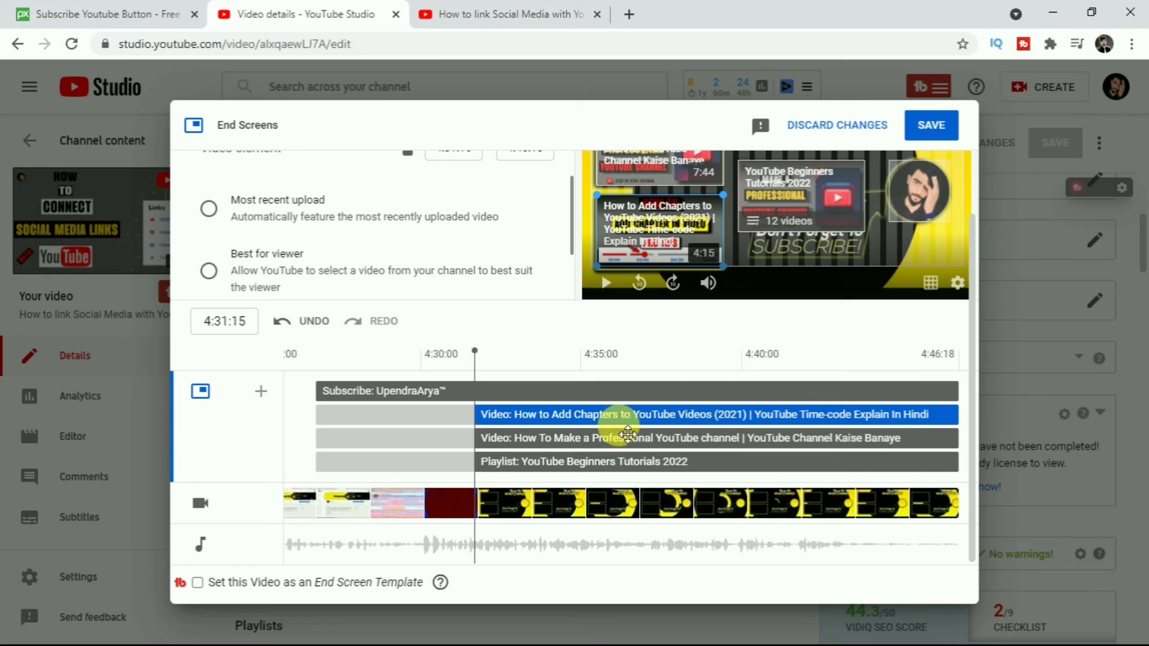
- Delete the "YouTube Beginners Tutorials 2022" playlist element and switch the add-chapters video element to the "How To Hide Subscriber Count" video
click(796, 232)
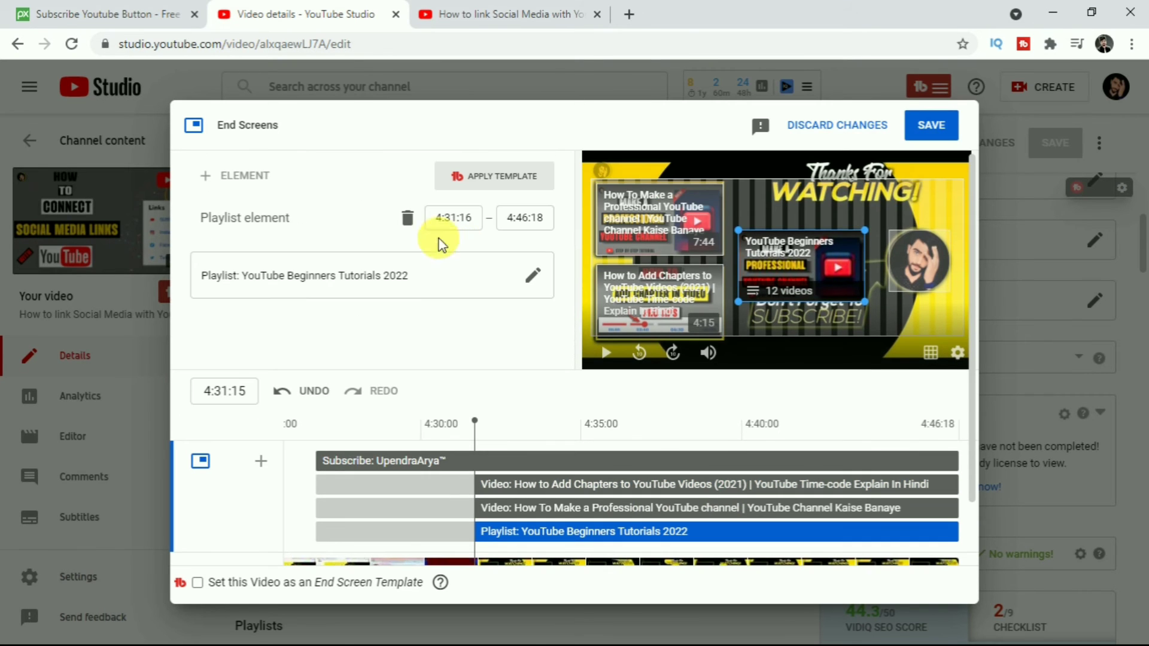
click(409, 220)
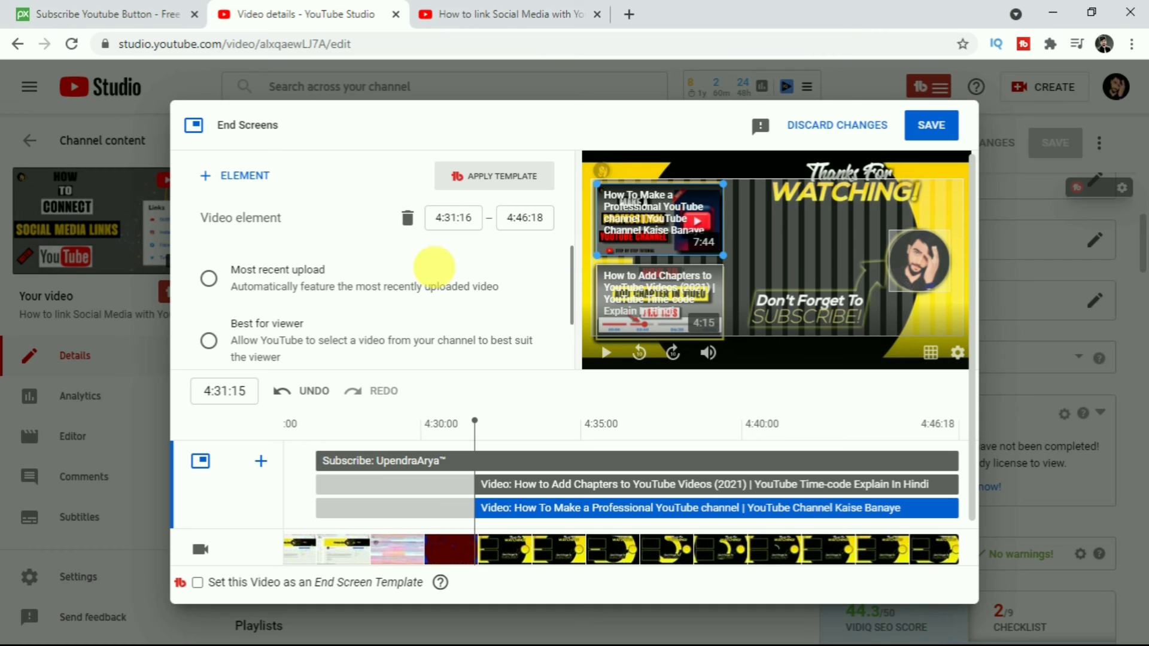
scroll(292, 296, down, 2)
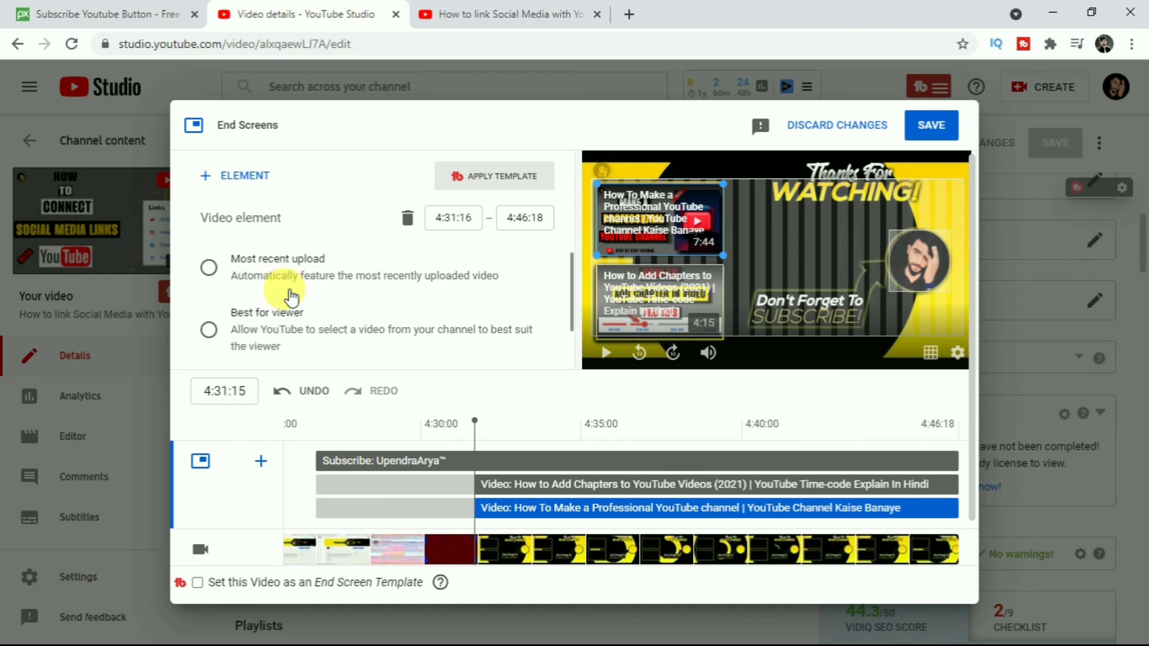
scroll(227, 285, up, 1)
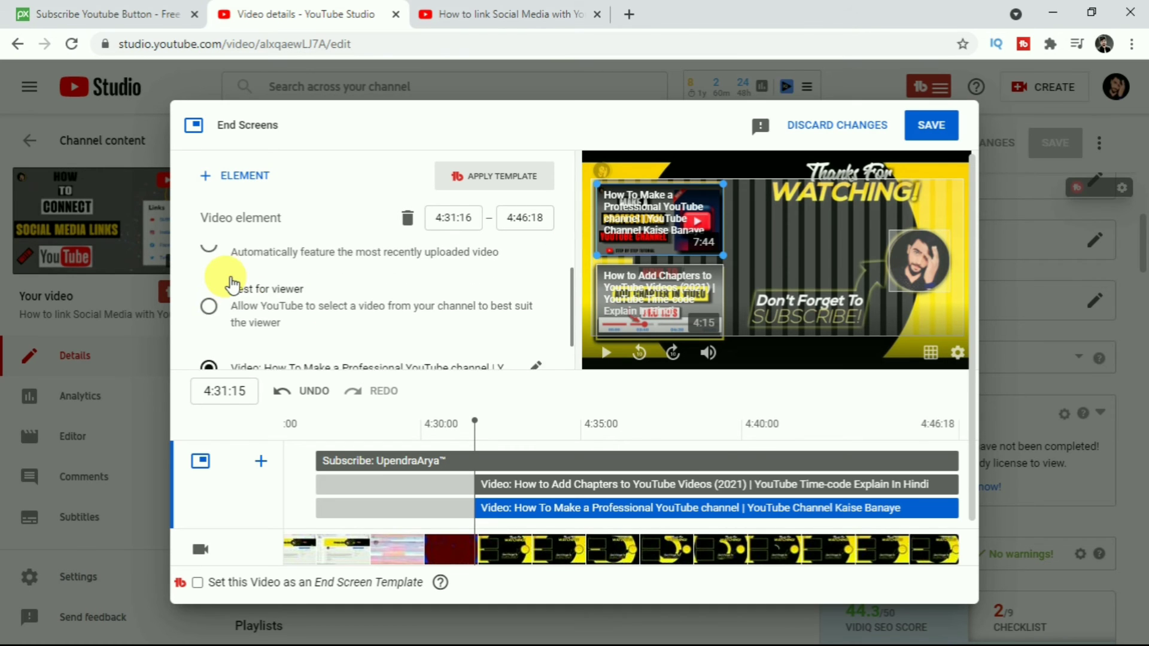
scroll(251, 318, down, 1)
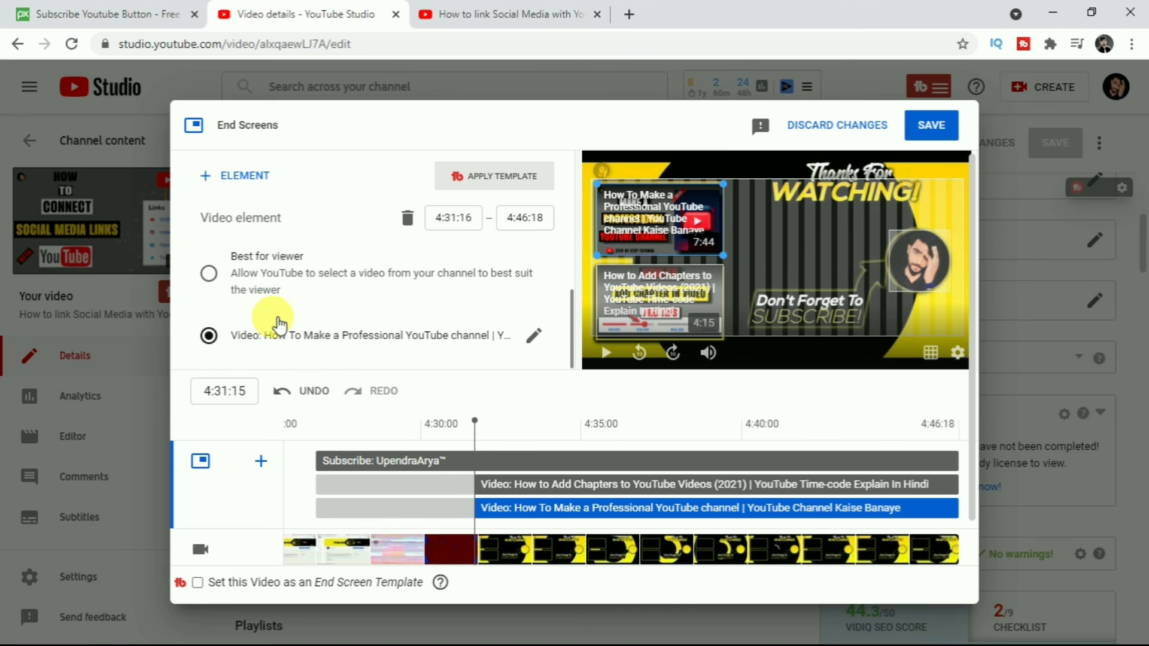
scroll(305, 305, up, 1)
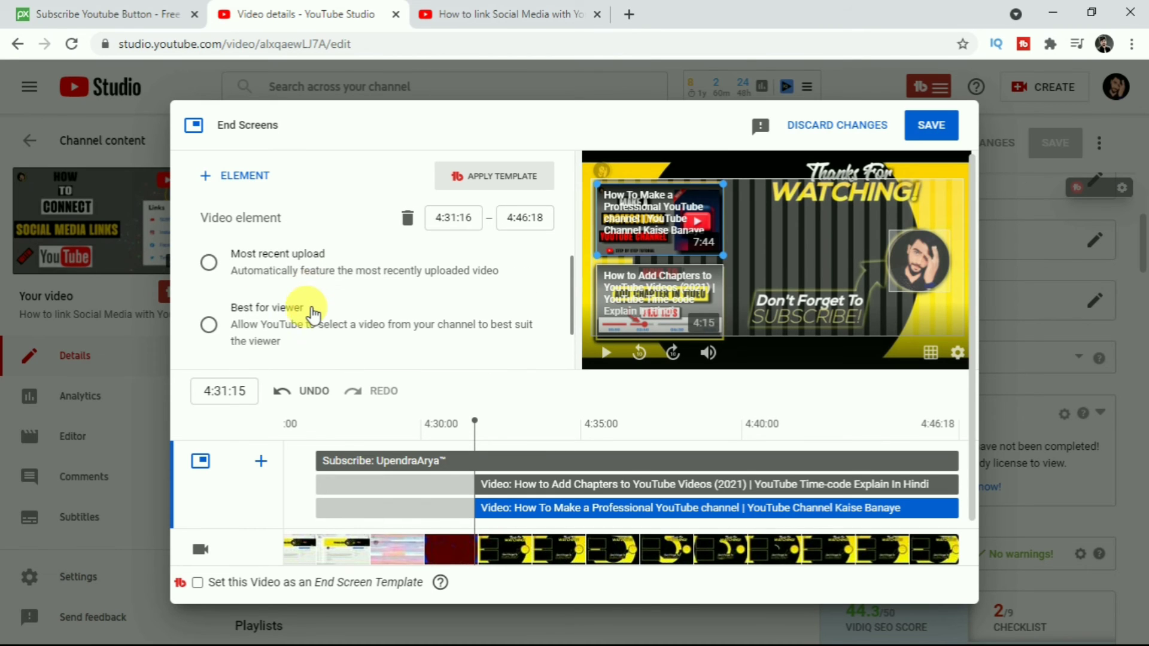
scroll(309, 311, down, 1)
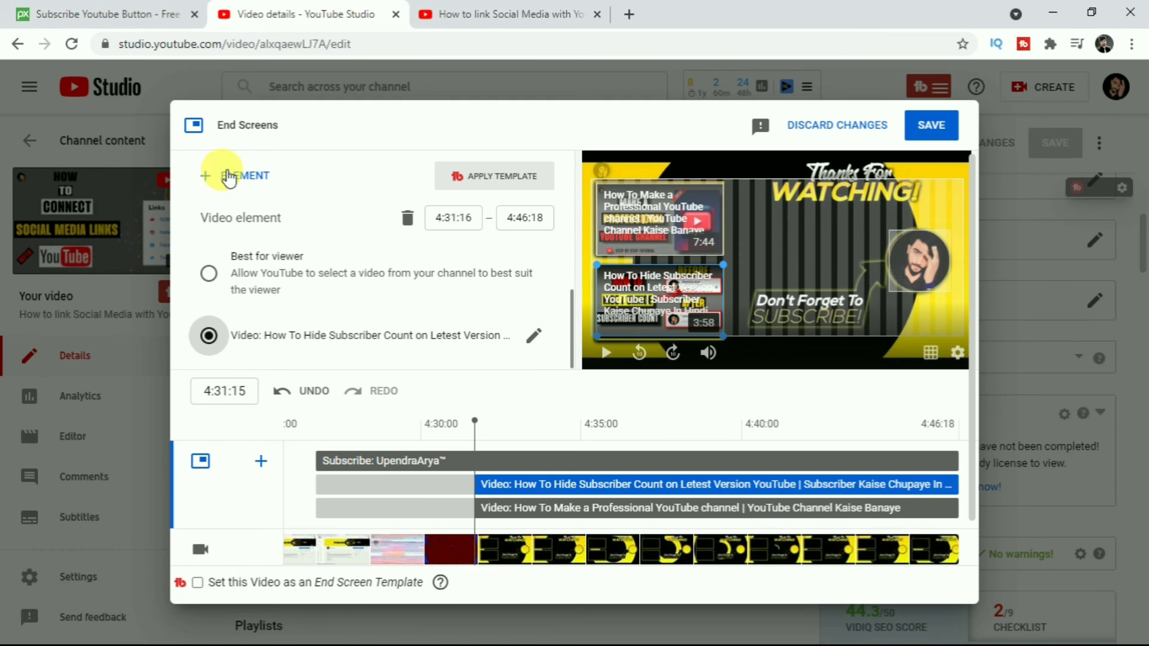
- Show the element types that can be added to the end screen, and save the end screen changes
click(236, 178)
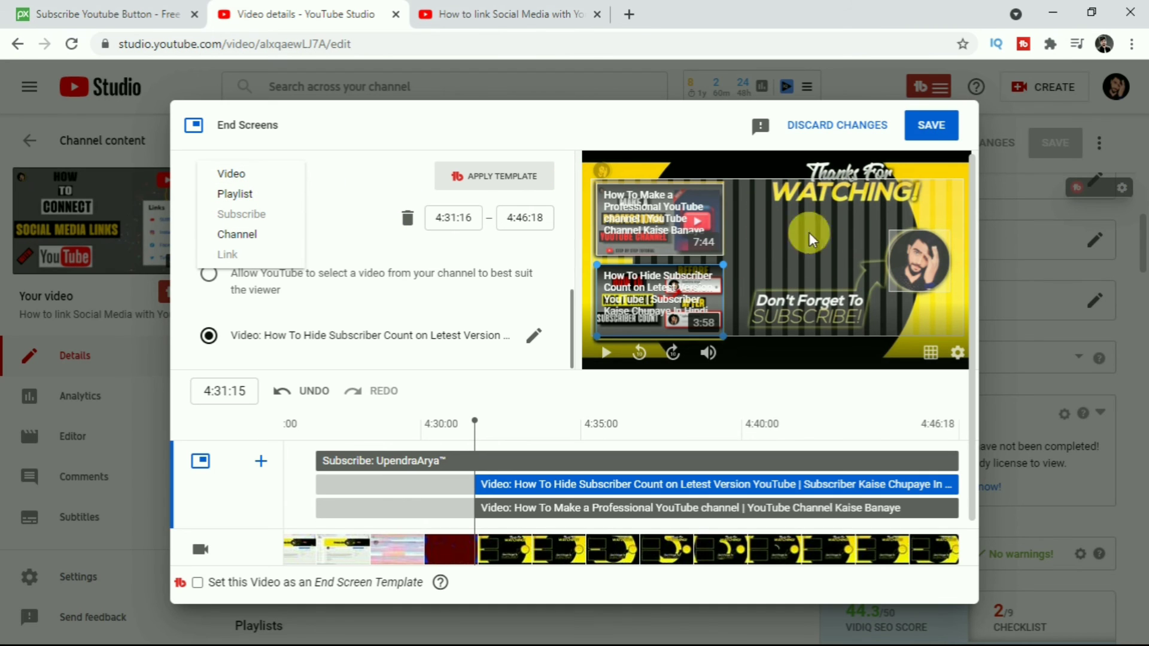
click(929, 127)
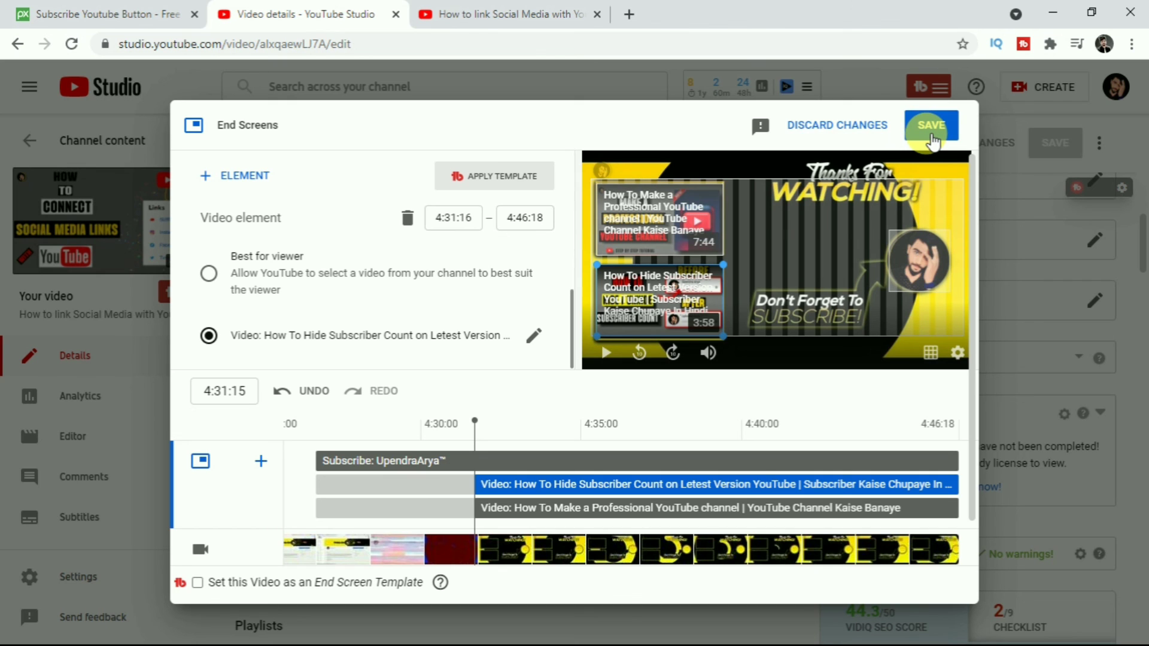
click(927, 133)
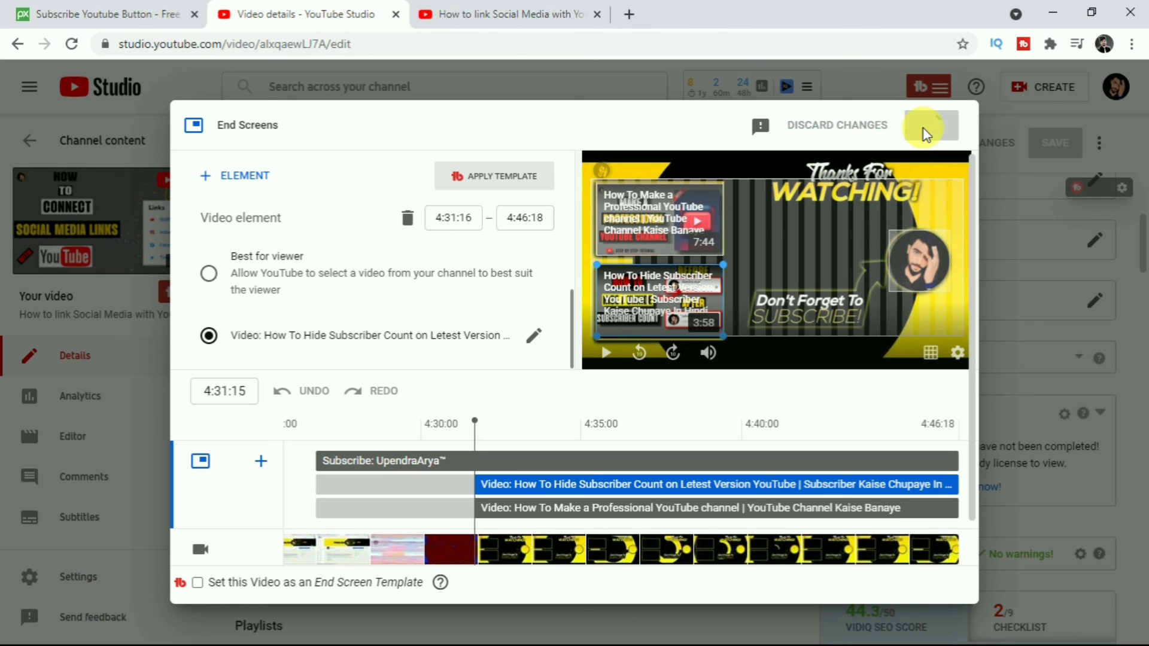